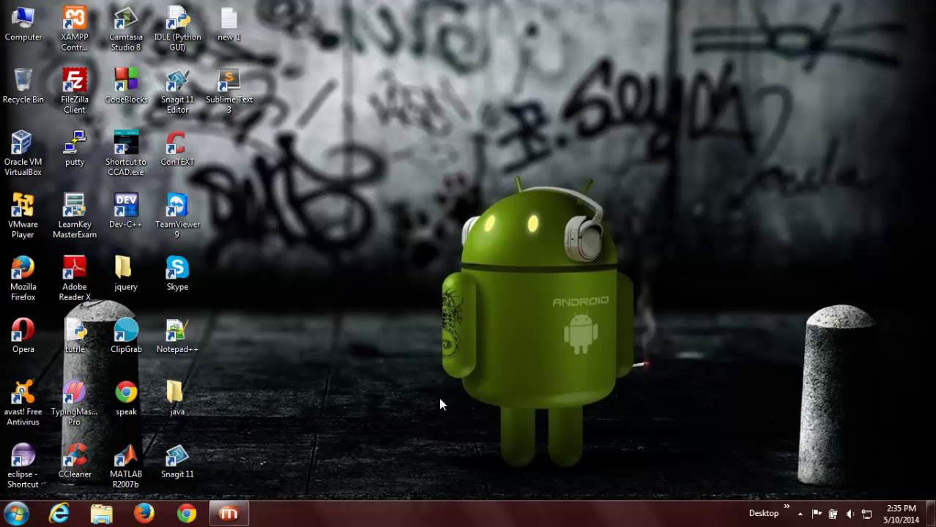
pyautogui.click(187, 513)
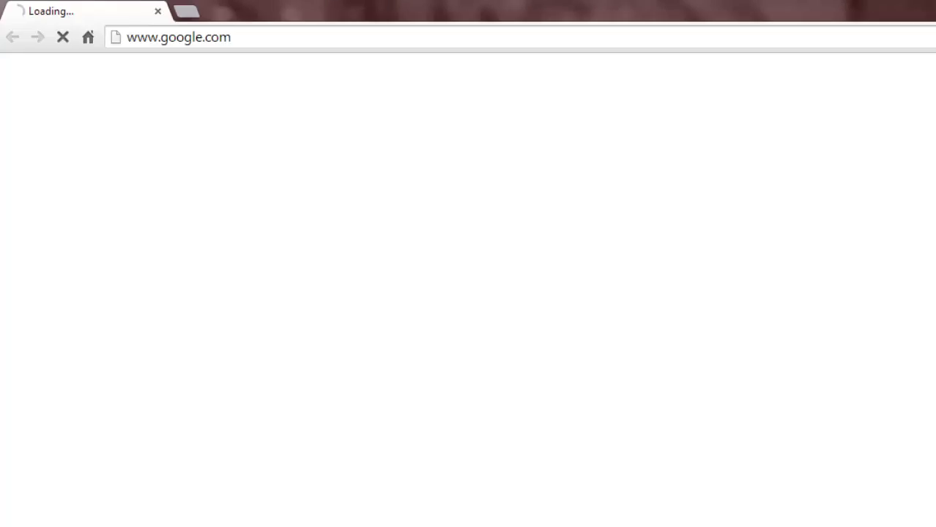
pyautogui.write('w')
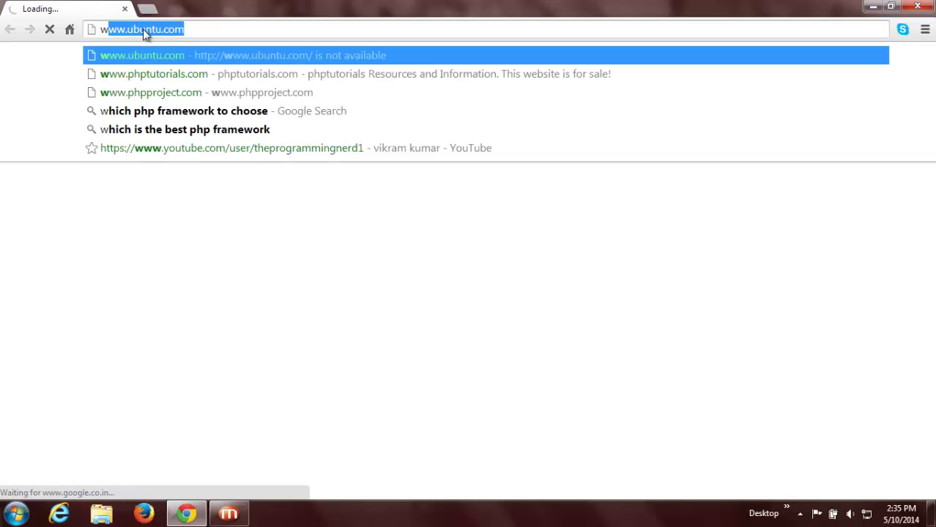
pyautogui.write('ww.u')
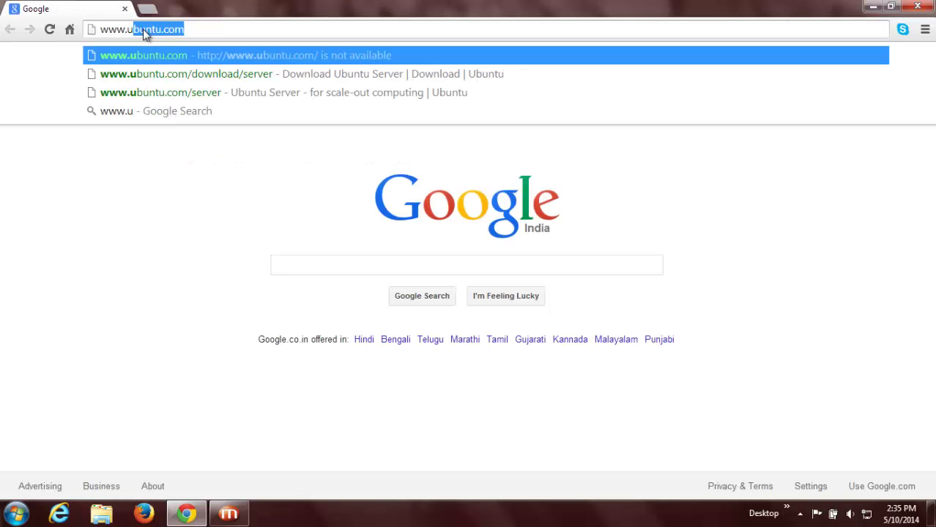
pyautogui.write('buntu')
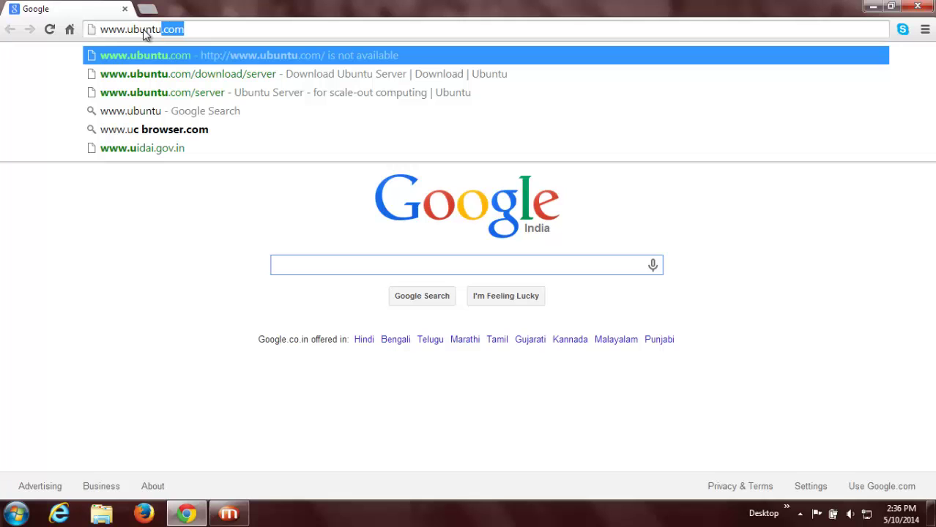
pyautogui.write('.com')
pyautogui.press('Return')
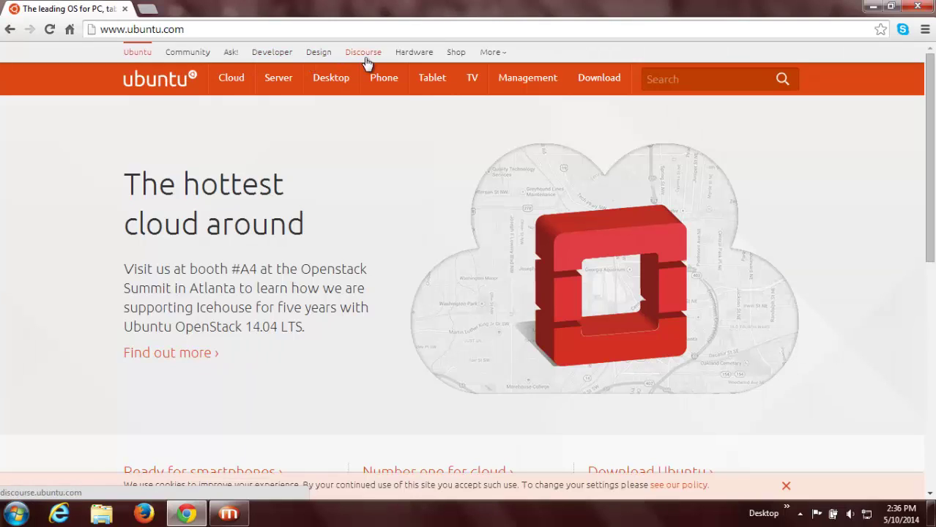
# Step: Go via Download to the Ubuntu Server page and scroll to the 14.04 LTS download
pyautogui.moveTo(596, 83)
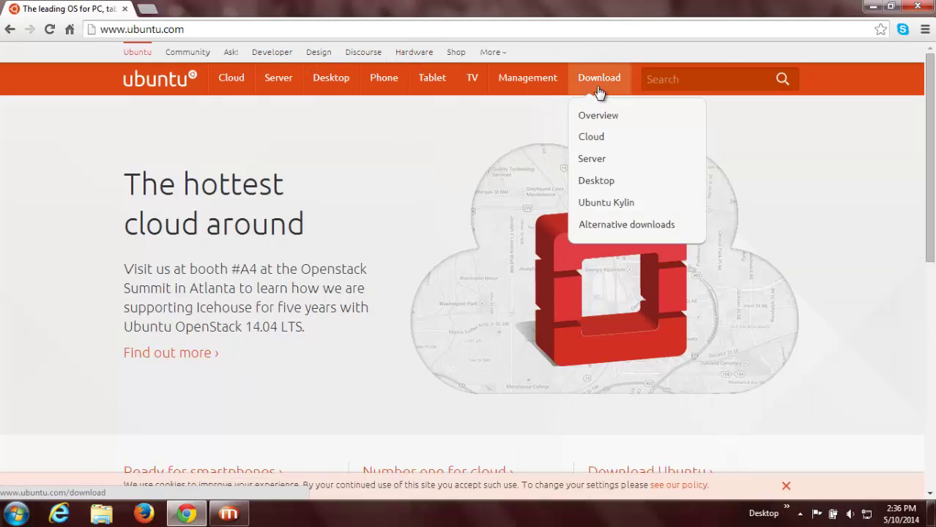
pyautogui.click(599, 84)
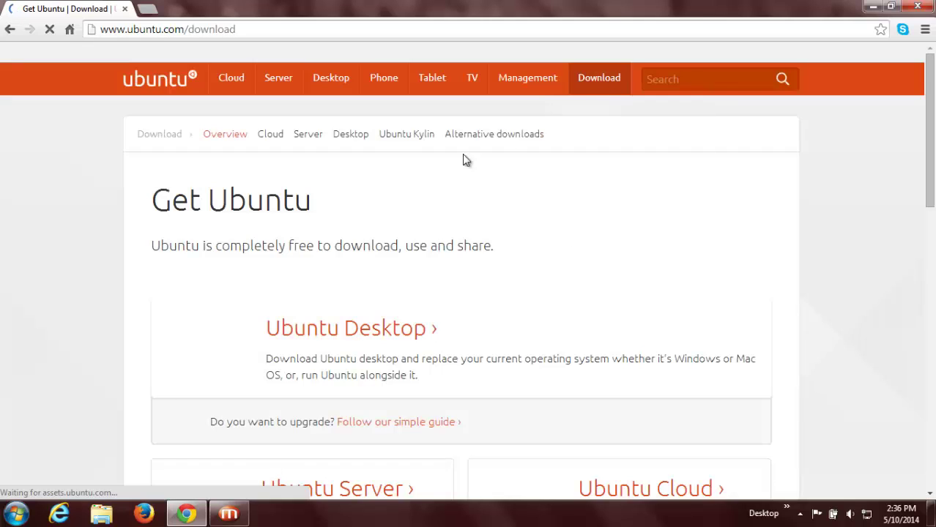
pyautogui.scroll(-3, 418, 192)
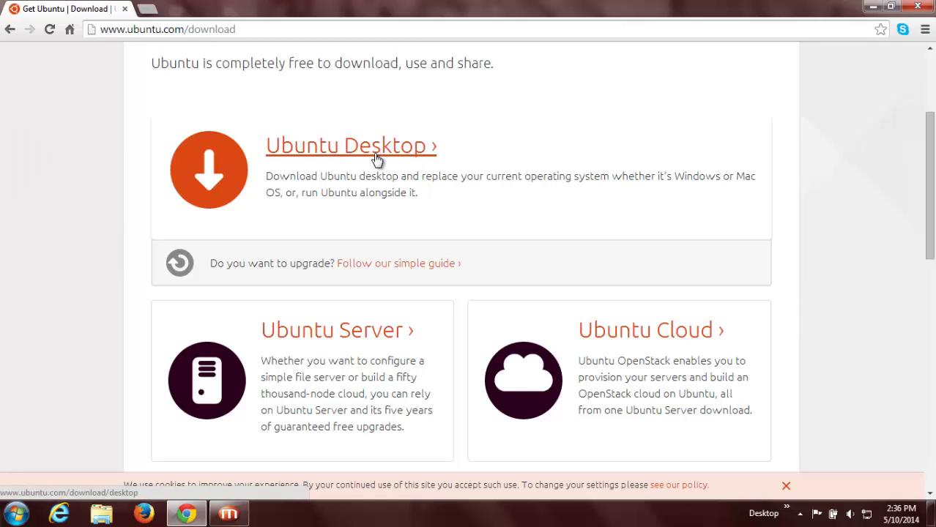
pyautogui.scroll(-3, 400, 265)
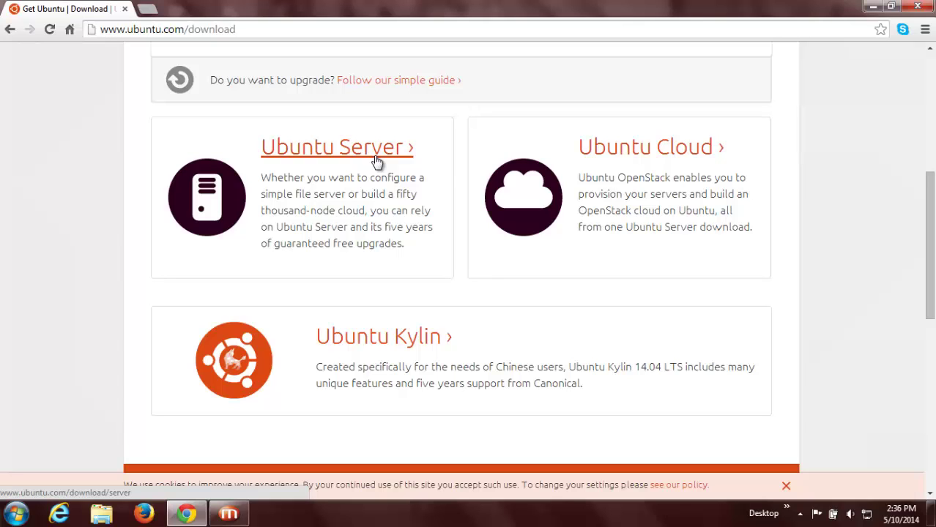
pyautogui.scroll(3, 376, 161)
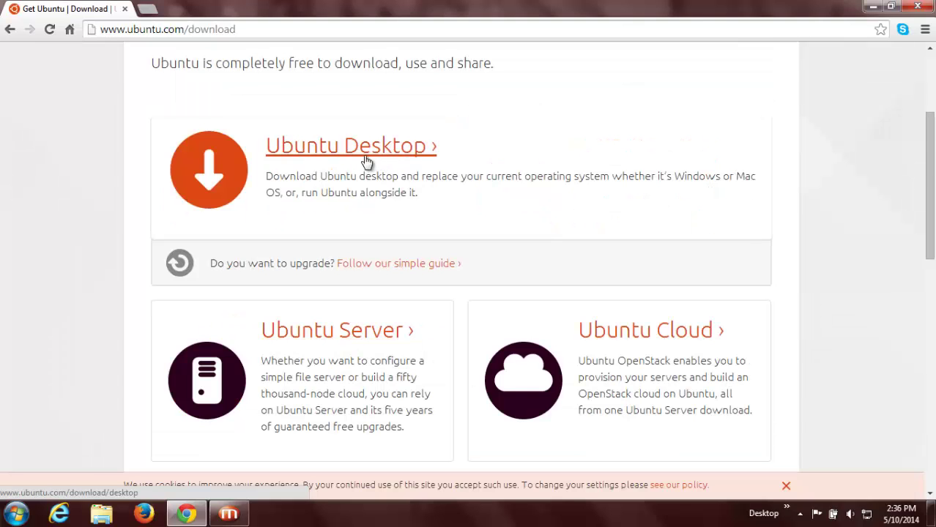
pyautogui.click(364, 341)
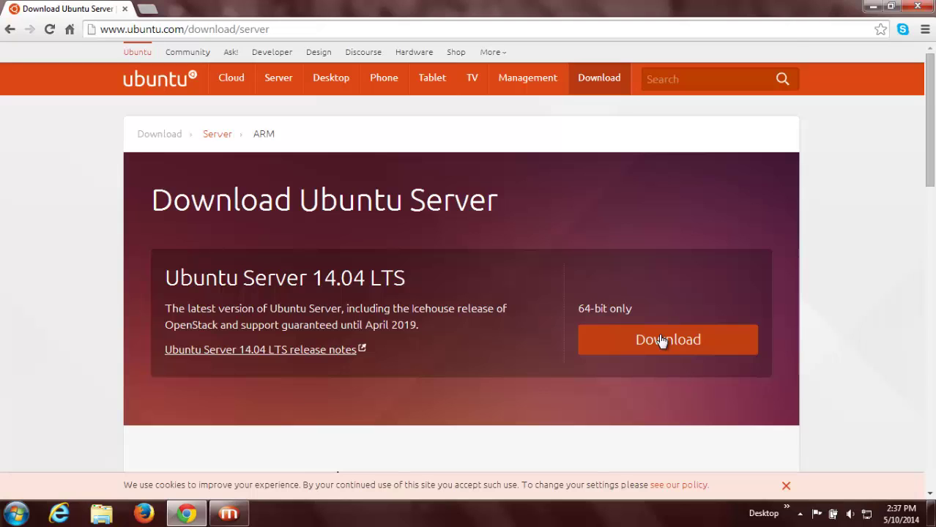
pyautogui.scroll(-8, 661, 340)
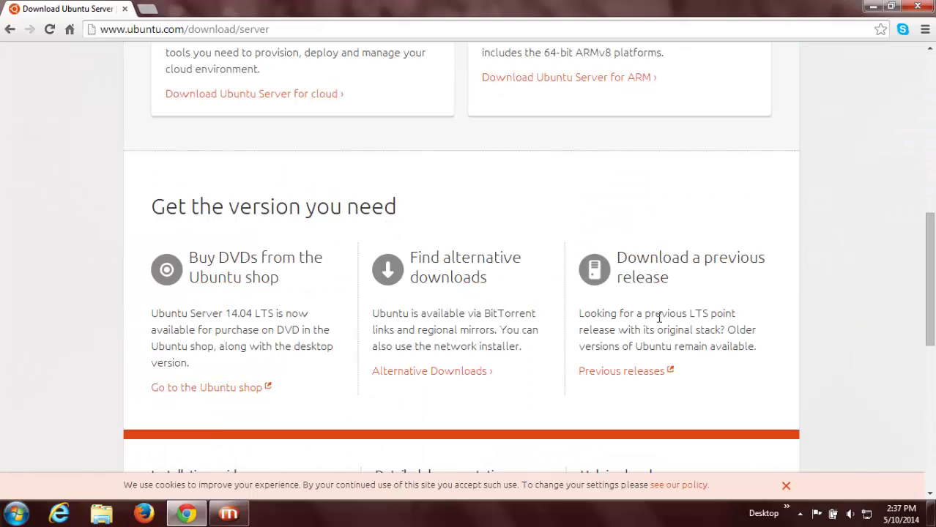
pyautogui.scroll(-2, 659, 318)
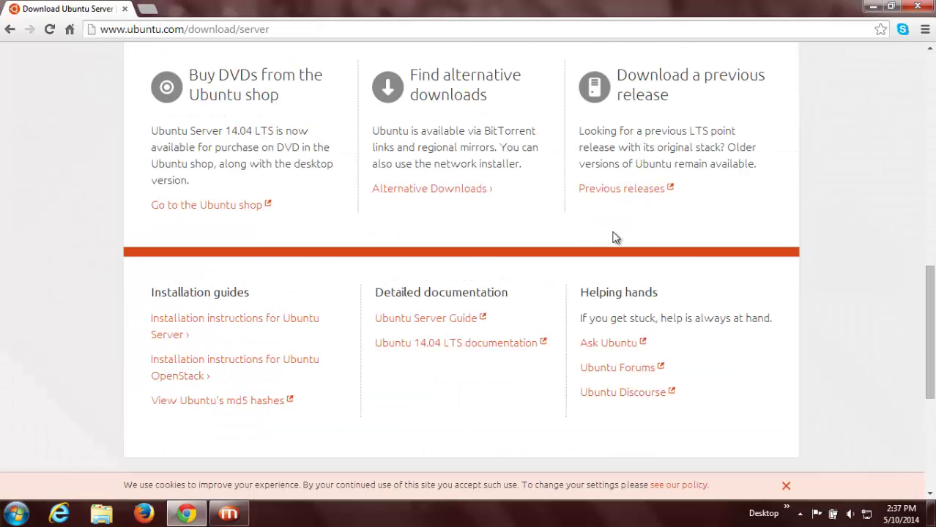
# Step: Open Previous releases in a new tab and compare it with the Ubuntu Server page
pyautogui.rightClick(628, 193)
pyautogui.click(648, 202)
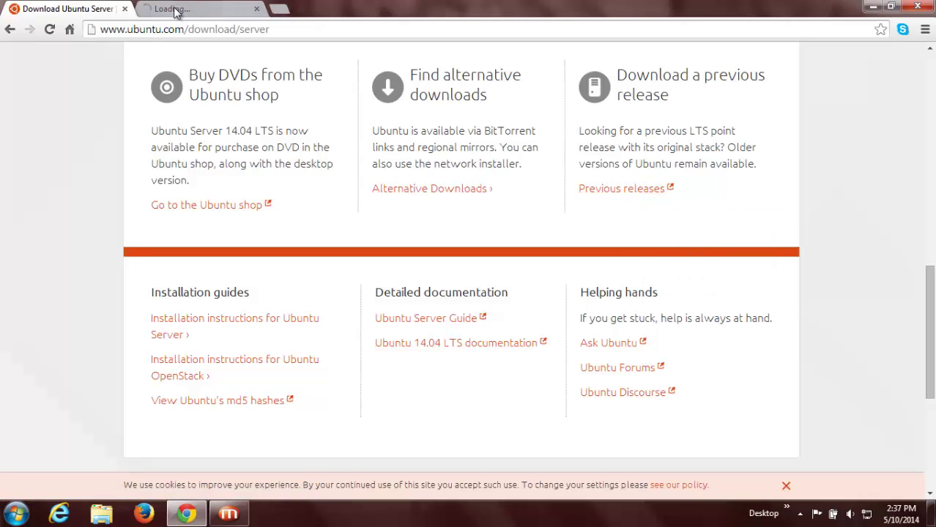
pyautogui.click(176, 11)
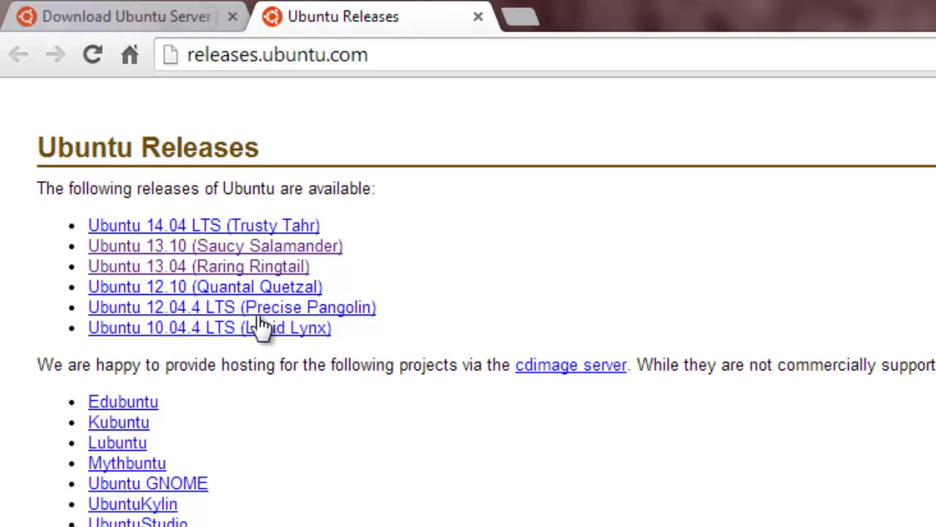
pyautogui.click(180, 13)
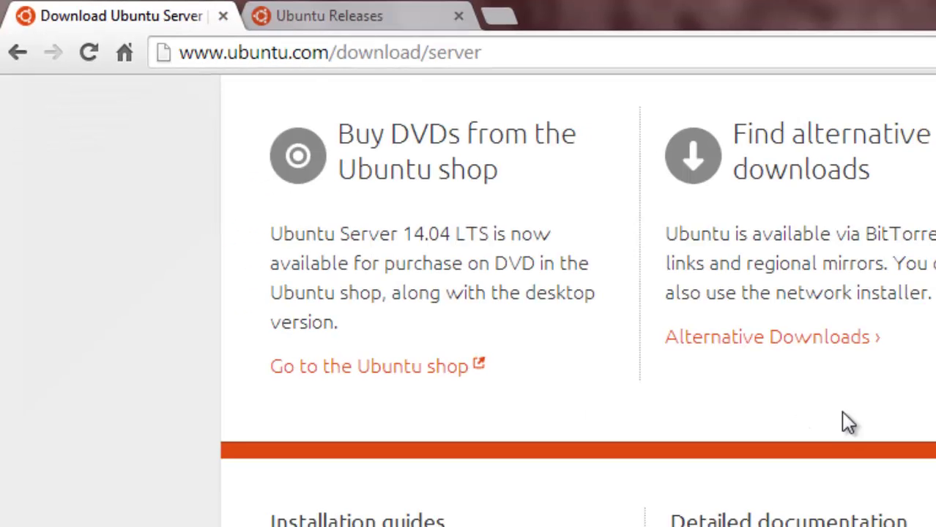
pyautogui.scroll(10, 842, 417)
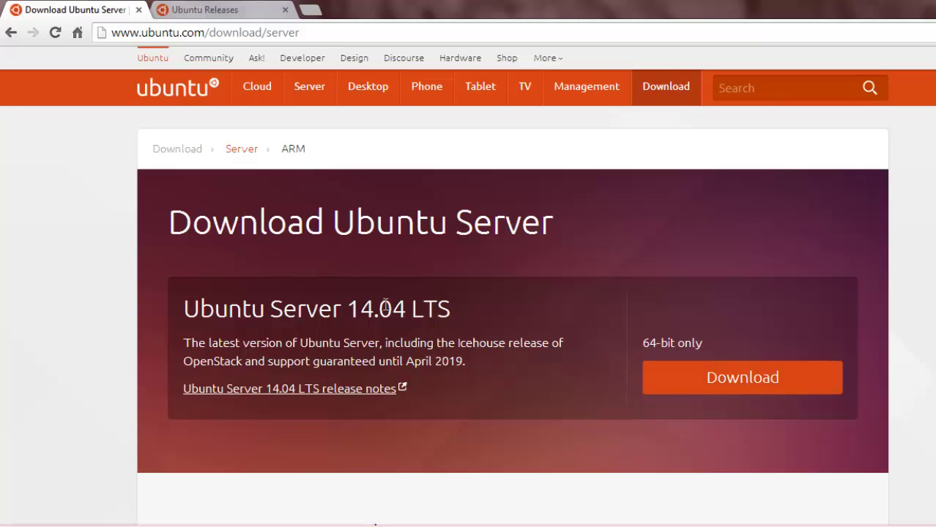
pyautogui.click(227, 9)
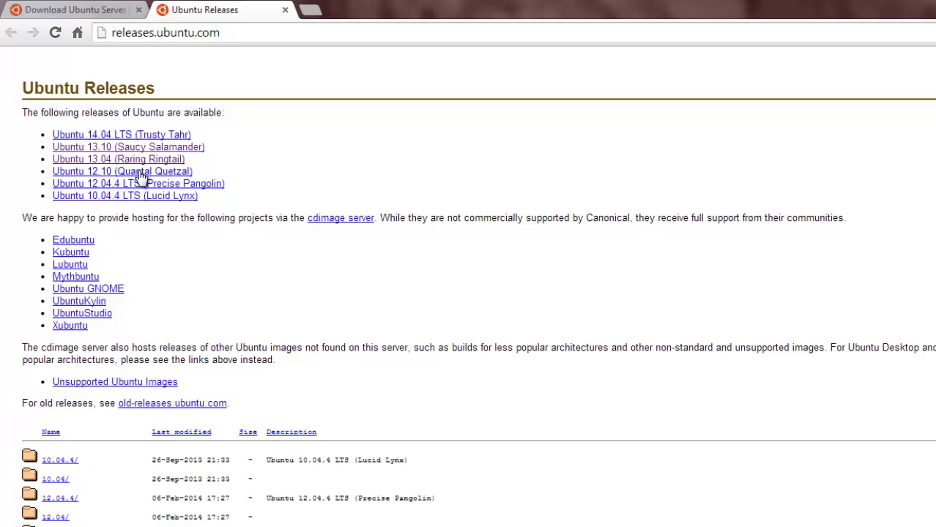
pyautogui.click(93, 9)
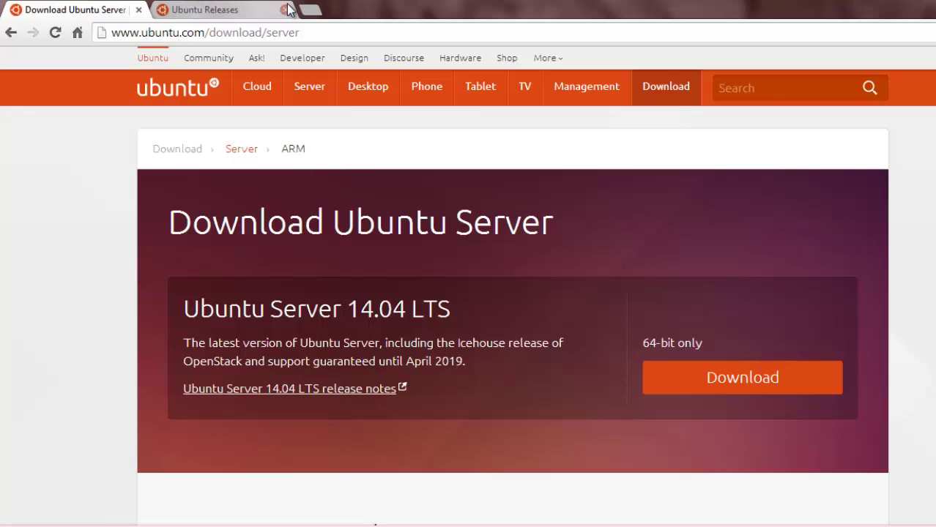
# Step: Load google.com in a new tab
pyautogui.click(308, 9)
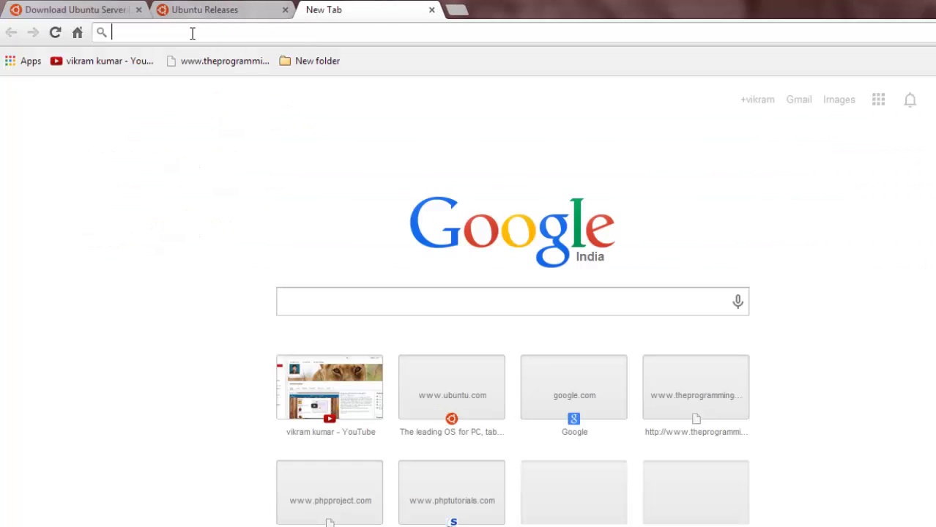
pyautogui.write('google.com')
pyautogui.press('Return')
pyautogui.click(285, 10)
# Step: Close the Ubuntu tabs and search Google for vmware
pyautogui.click(129, 10)
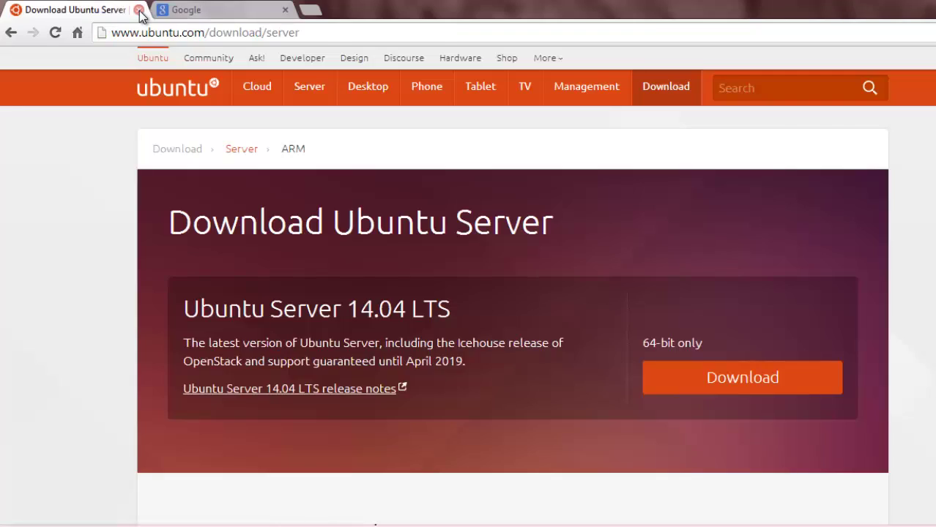
pyautogui.click(138, 10)
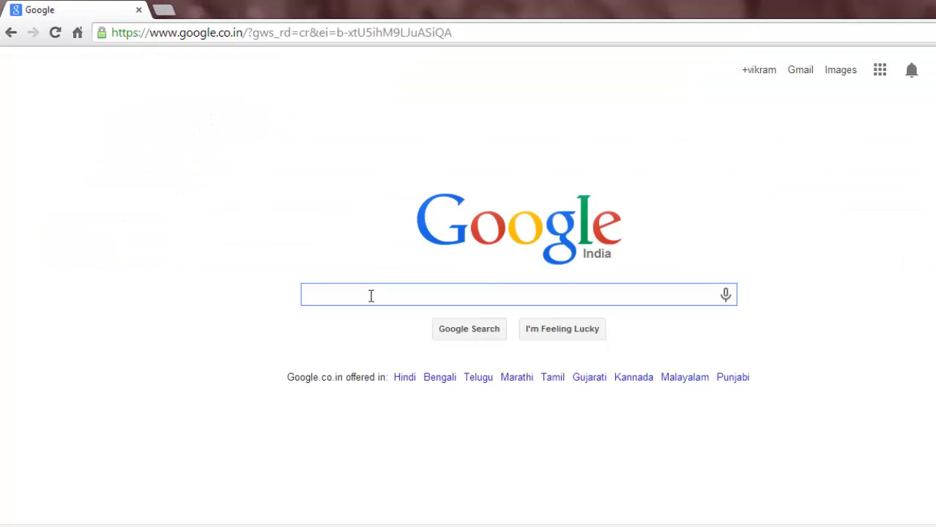
pyautogui.write('vm')
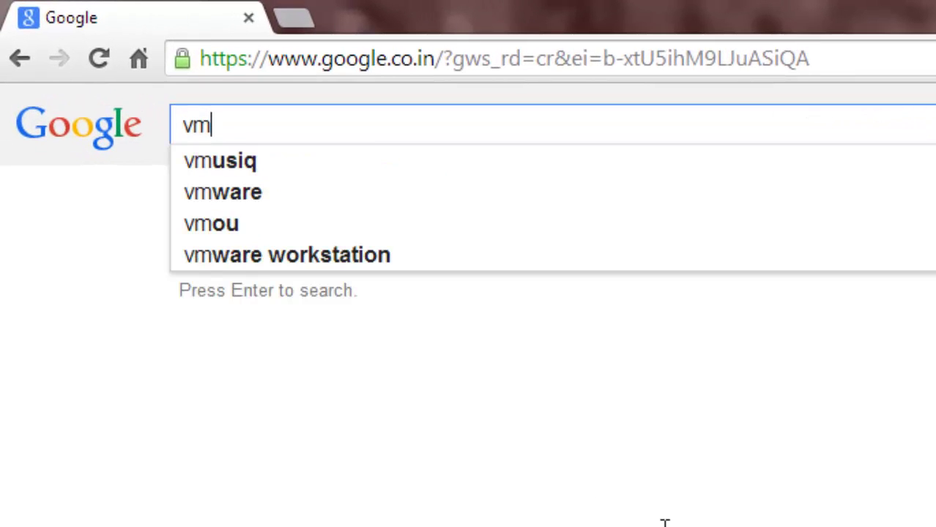
pyautogui.write('ware')
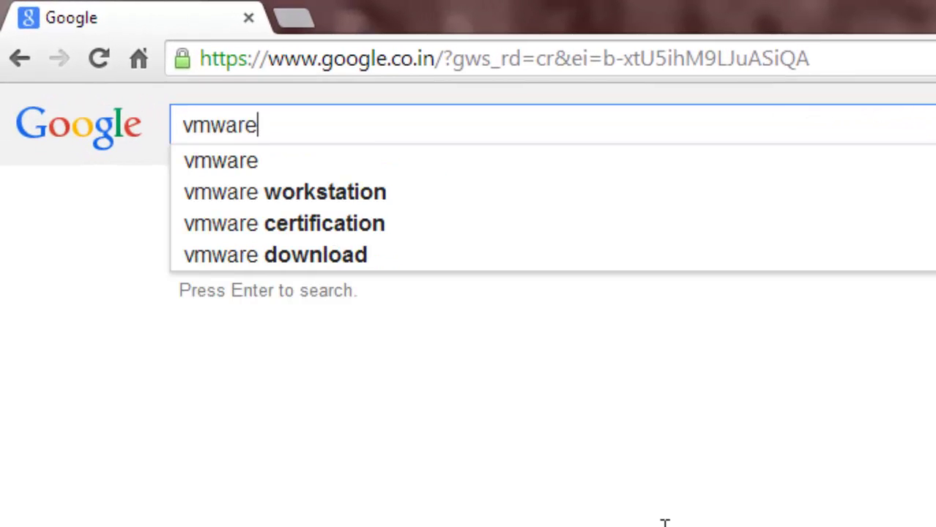
pyautogui.press('Return')
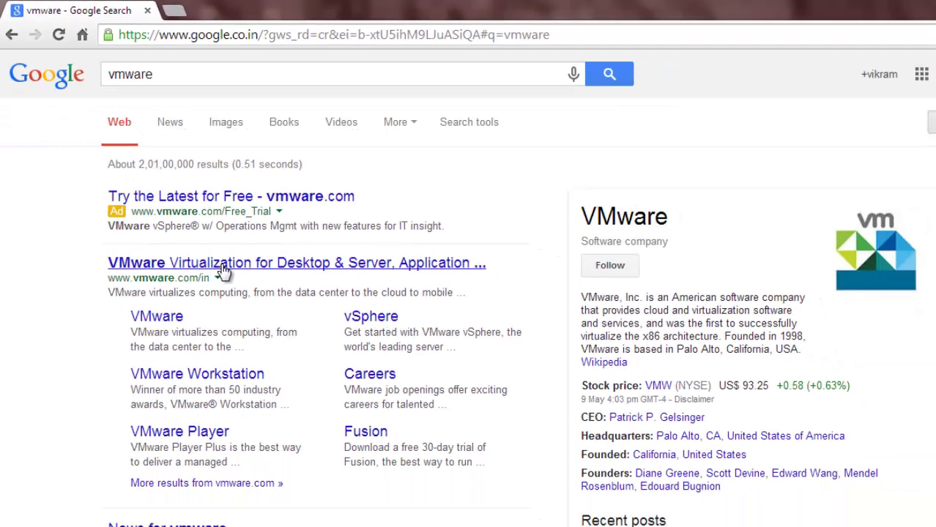
# Step: Open VMware's All Downloads page and scroll down to VMware Player
pyautogui.click(224, 264)
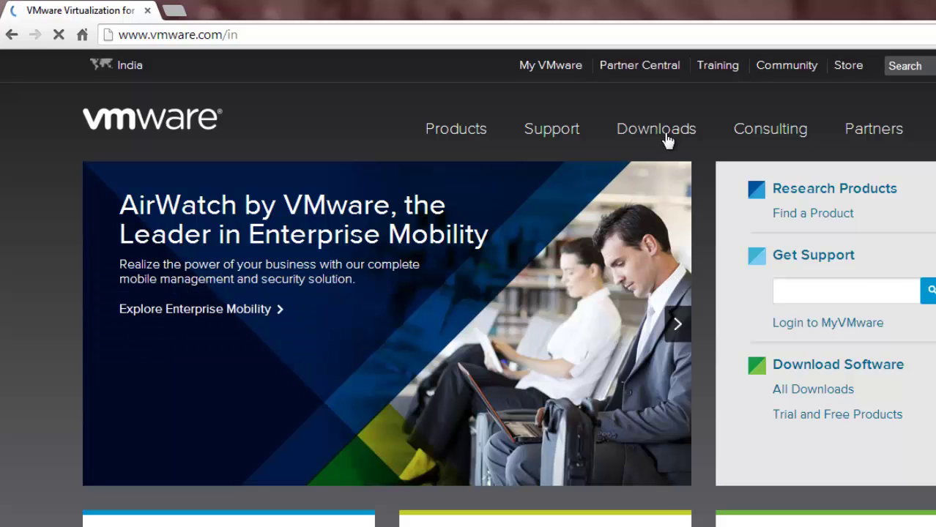
pyautogui.click(665, 136)
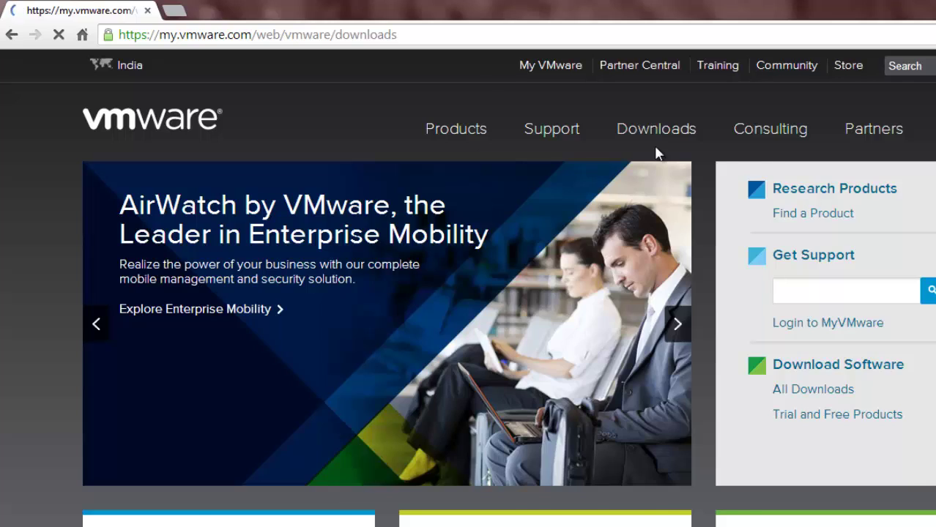
pyautogui.scroll(-3, 357, 295)
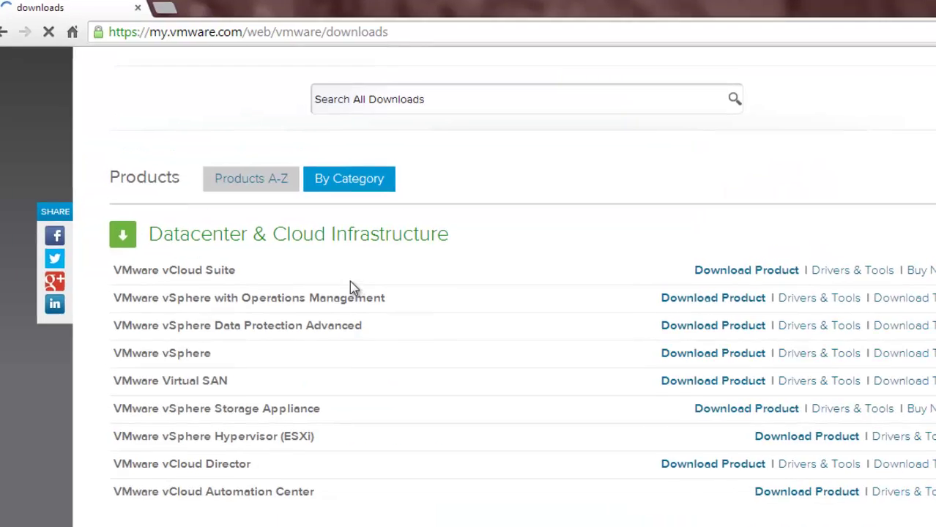
pyautogui.scroll(-15, 183, 264)
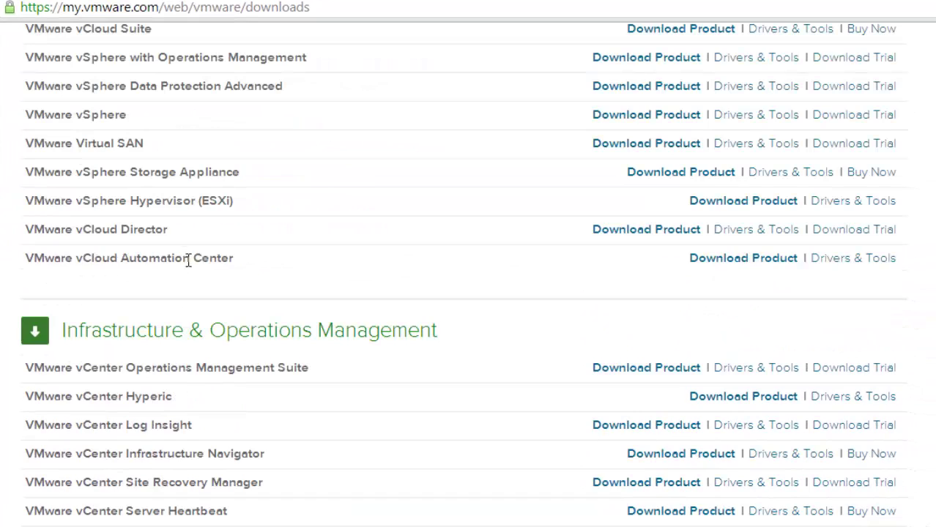
pyautogui.scroll(-10, 204, 260)
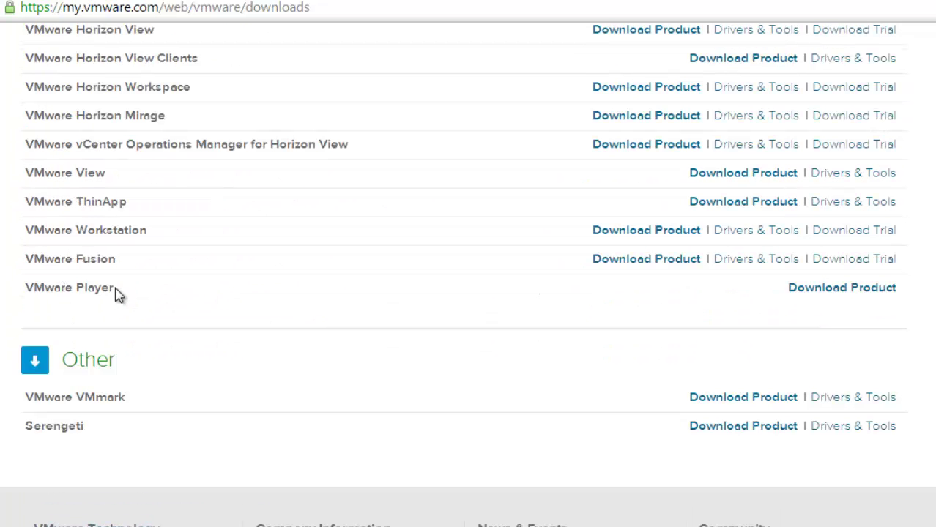
# Step: Download the Windows version of VMware Player from its product page
pyautogui.click(853, 294)
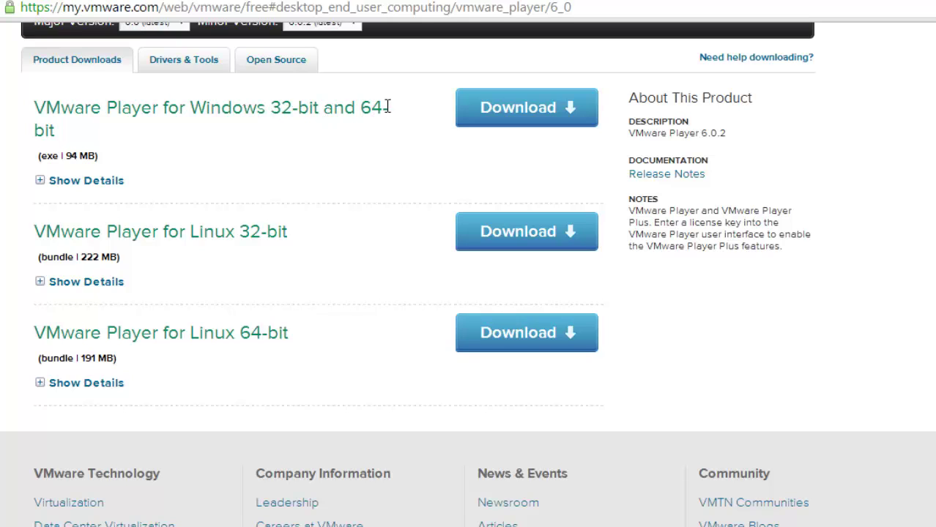
pyautogui.click(539, 115)
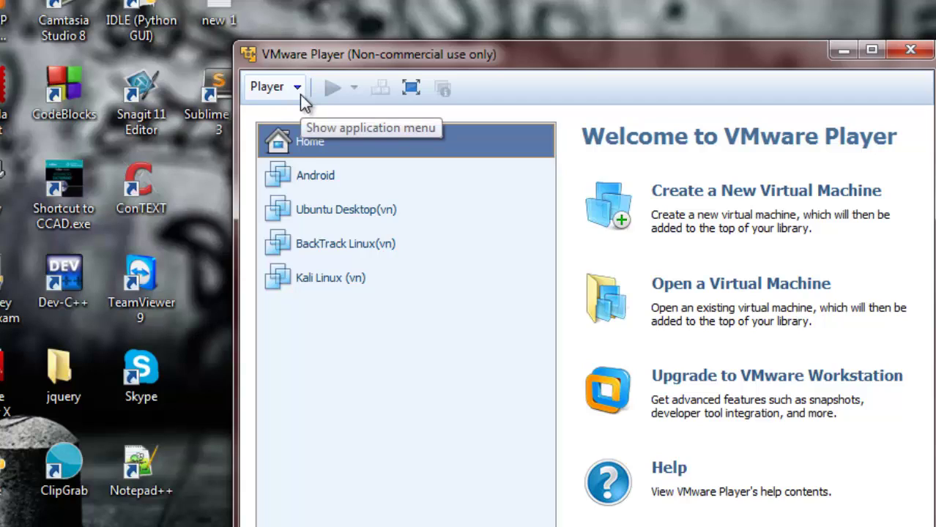
# Step: Start a new virtual machine with the OS installed later and Linux as guest
pyautogui.click(769, 201)
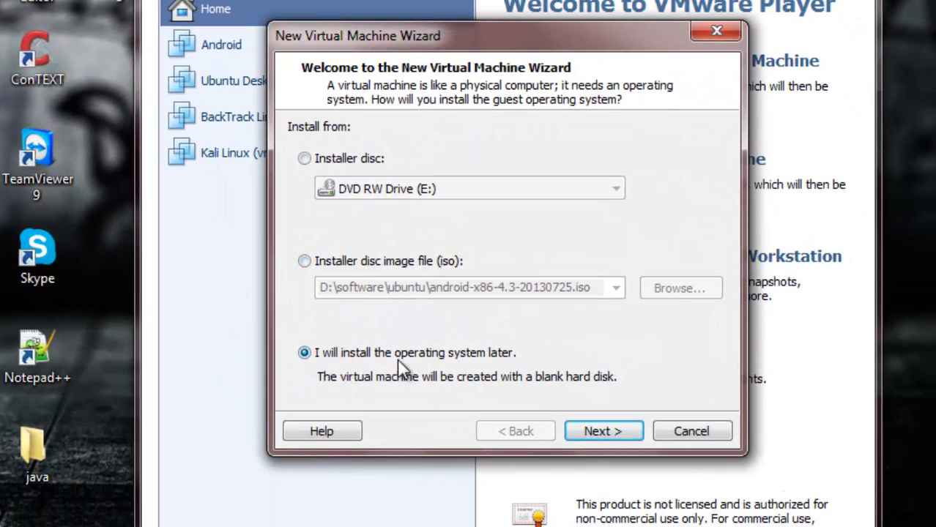
pyautogui.click(601, 431)
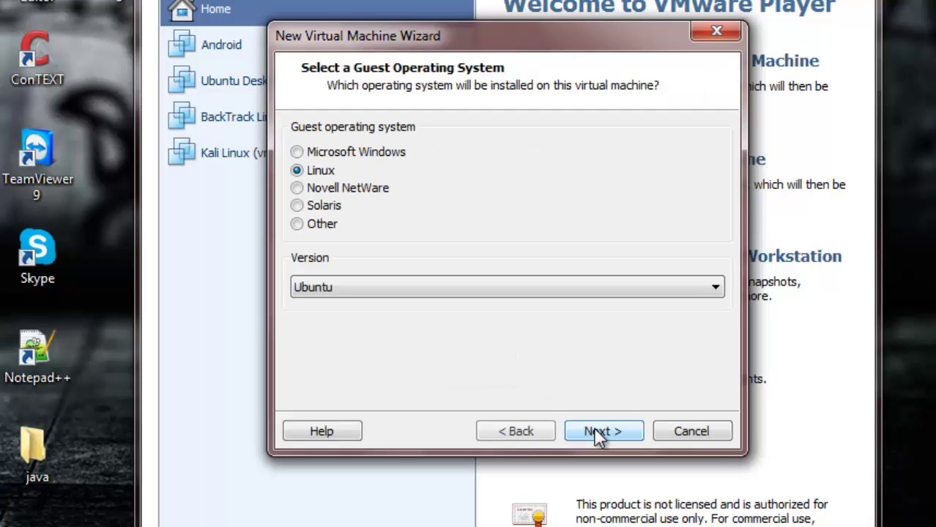
pyautogui.click(322, 152)
pyautogui.click(323, 206)
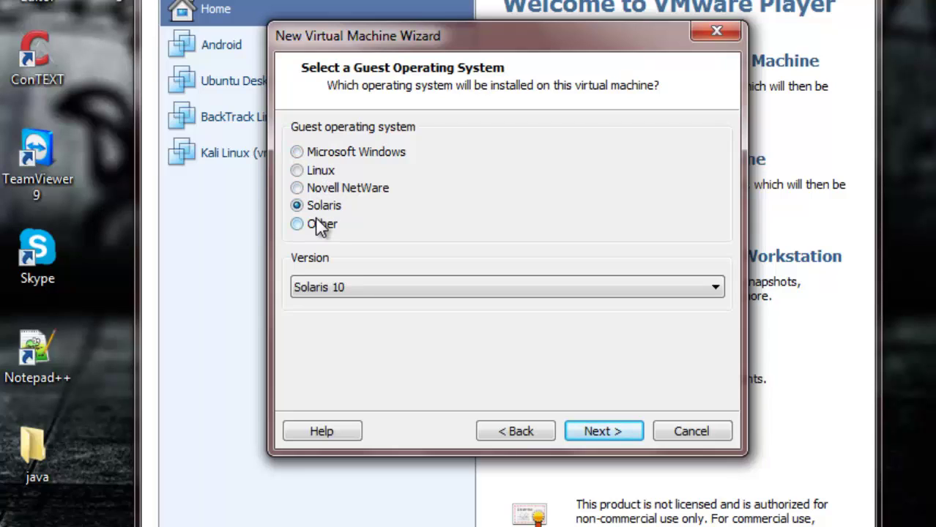
pyautogui.click(315, 171)
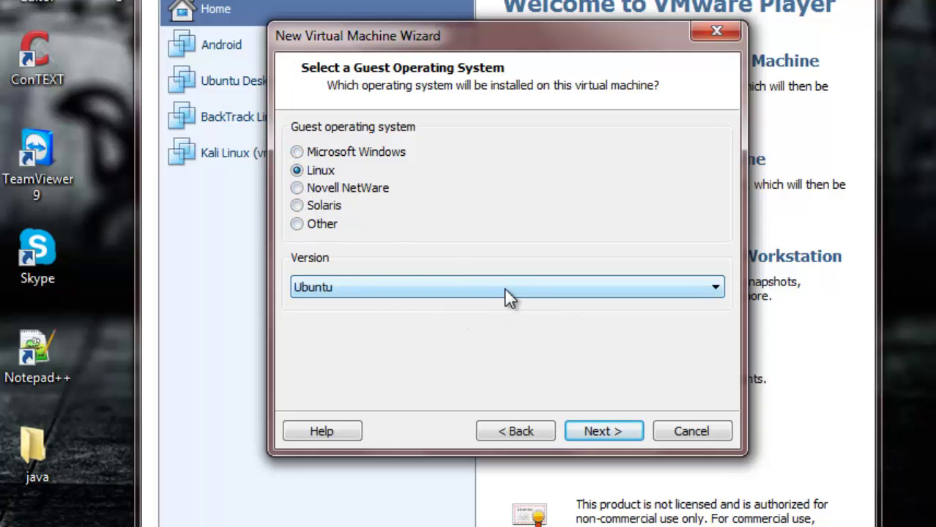
# Step: Choose Ubuntu as the Linux version and select the default name 'Ubuntu (3)'
pyautogui.click(349, 287)
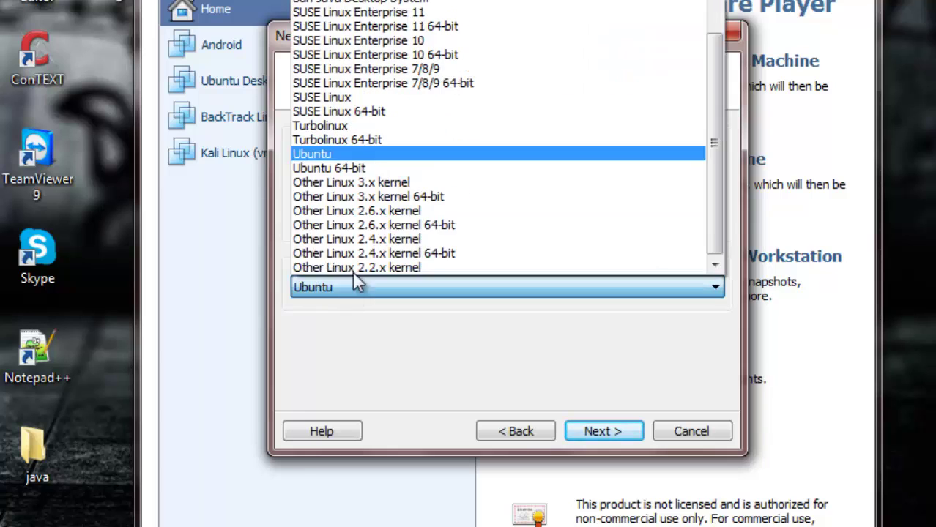
pyautogui.click(362, 155)
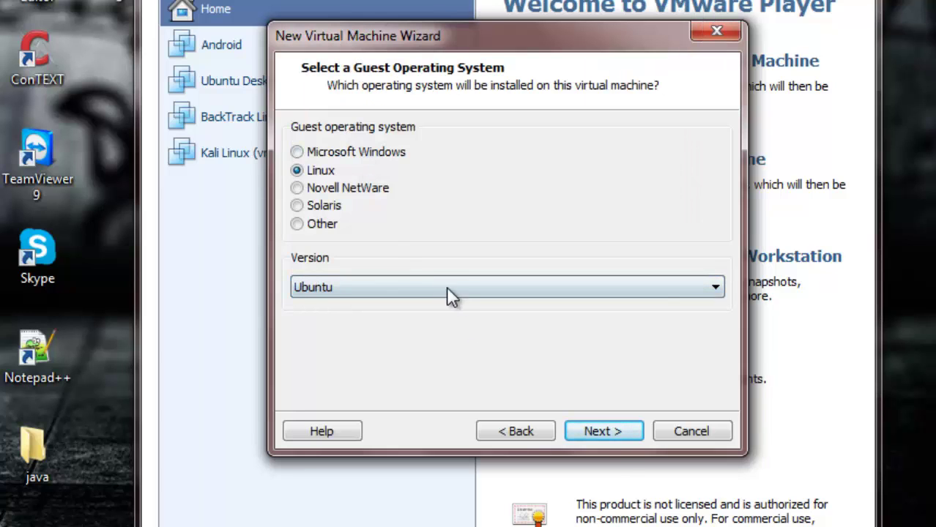
pyautogui.click(615, 436)
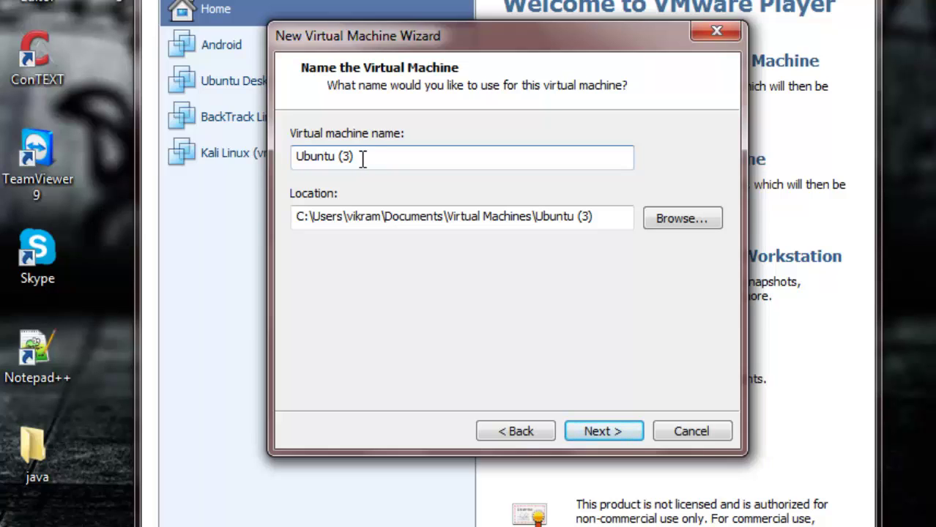
pyautogui.moveTo(362, 159); pyautogui.dragTo(288, 161)
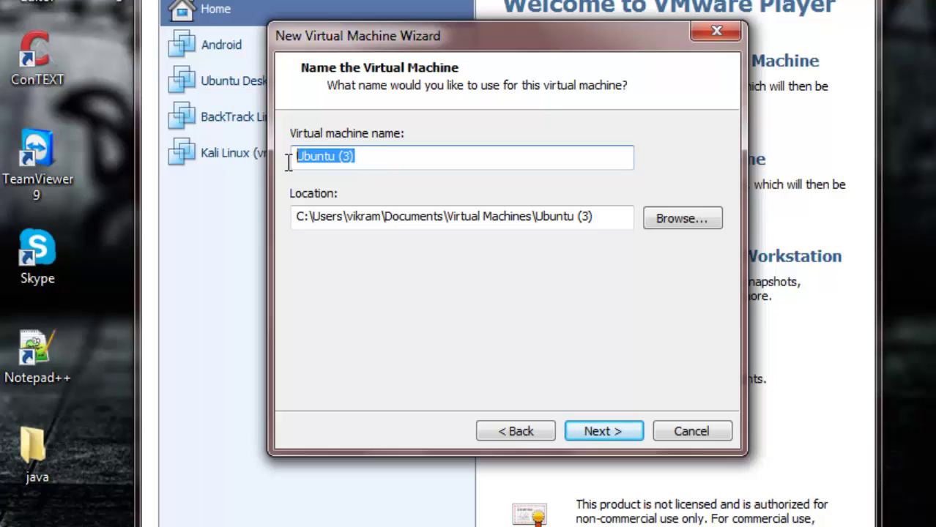
# Step: Rename the virtual machine to 'Ubuntu server'
pyautogui.click(360, 158)
pyautogui.moveTo(360, 157); pyautogui.dragTo(338, 161)
pyautogui.write('server')
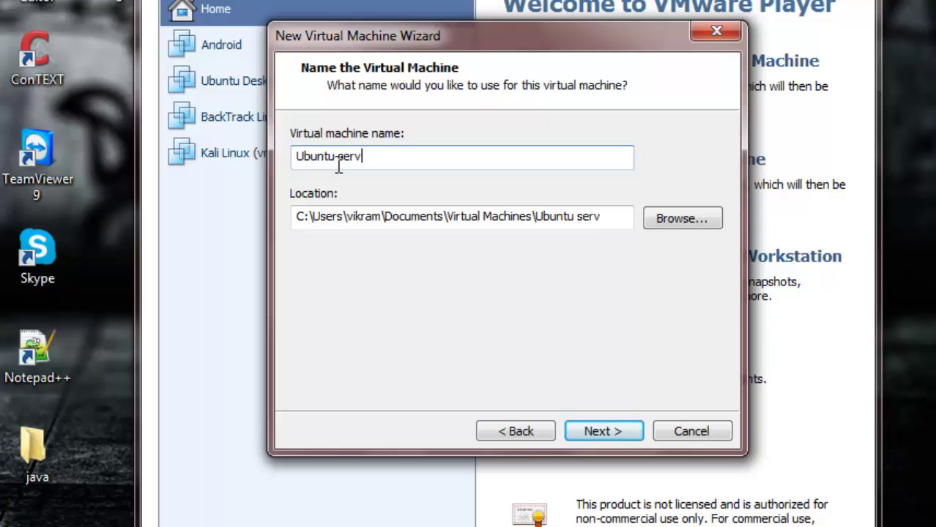
pyautogui.click(595, 430)
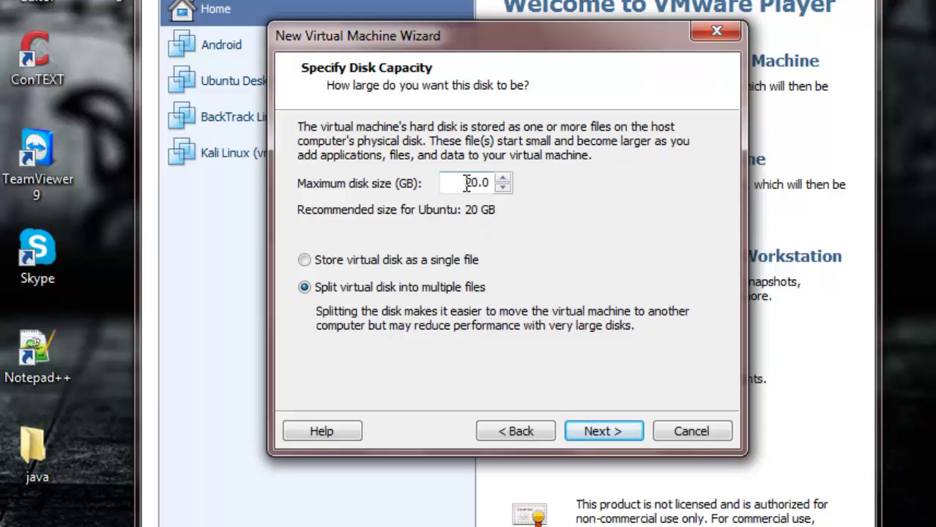
# Step: Leave the maximum disk size at 20.0 GB and return to the disk capacity step
pyautogui.moveTo(467, 183); pyautogui.dragTo(492, 183)
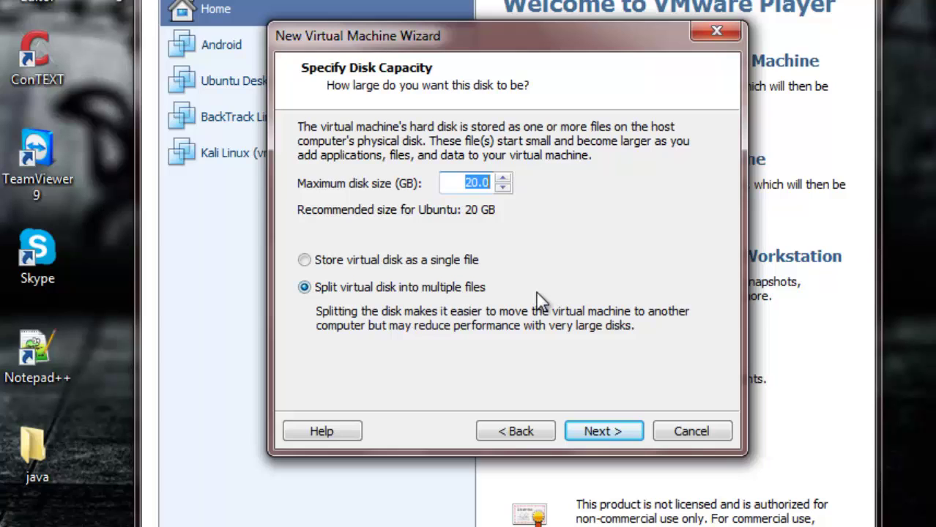
pyautogui.click(602, 432)
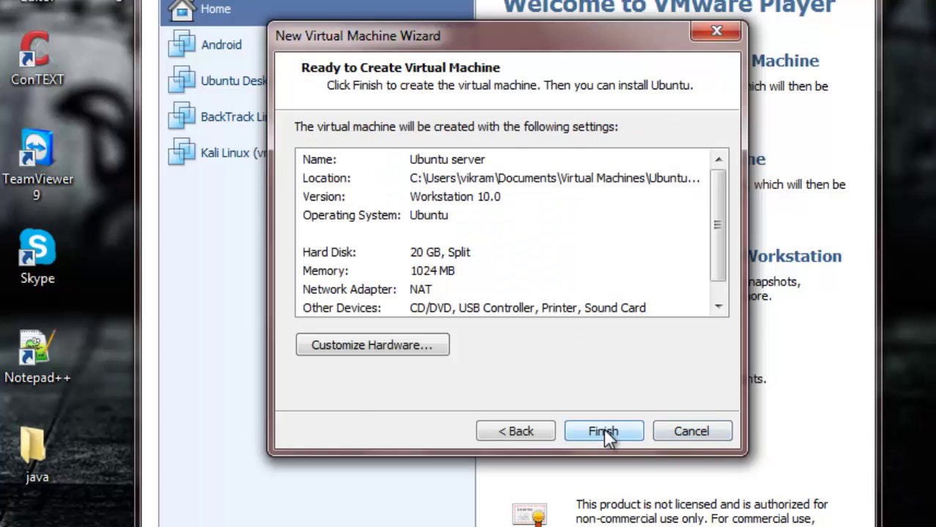
pyautogui.click(516, 432)
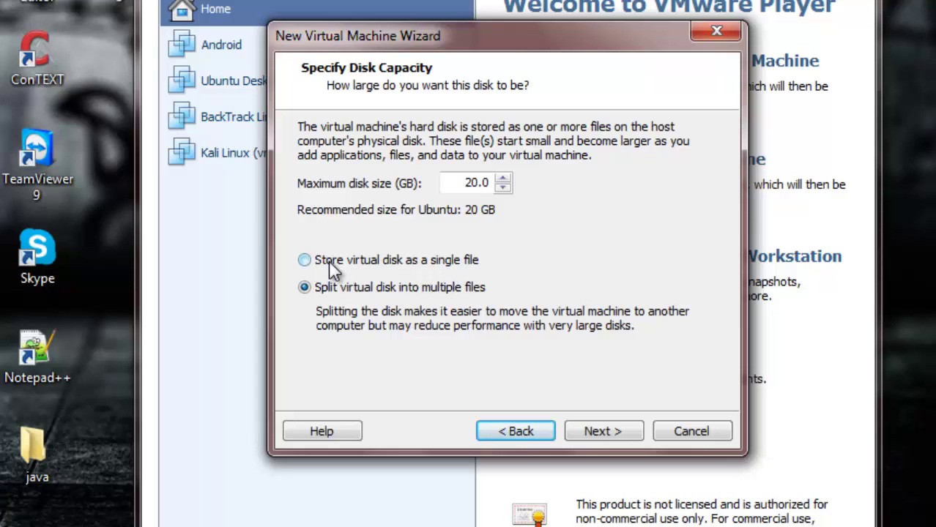
# Step: Keep the 20 GB disk split into multiple files, review the summary, and finish
pyautogui.click(364, 261)
pyautogui.moveTo(451, 183); pyautogui.dragTo(492, 182)
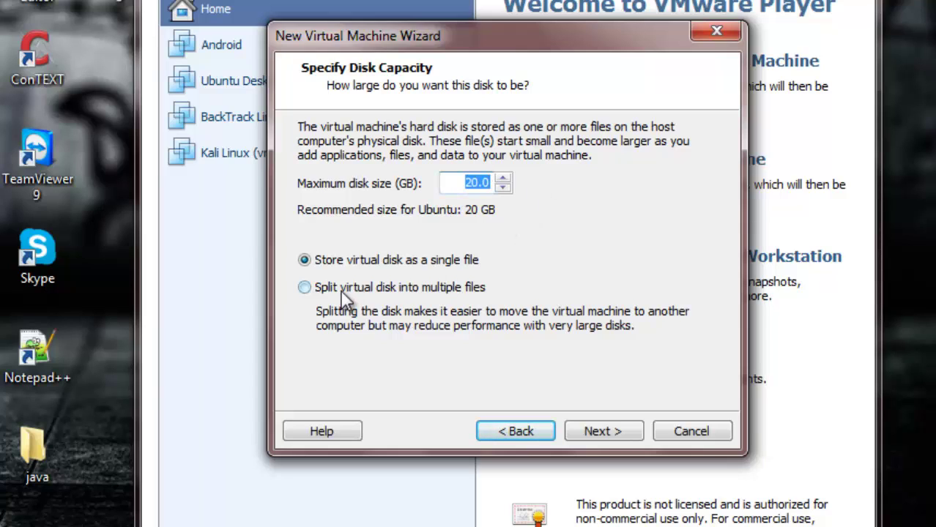
pyautogui.click(312, 290)
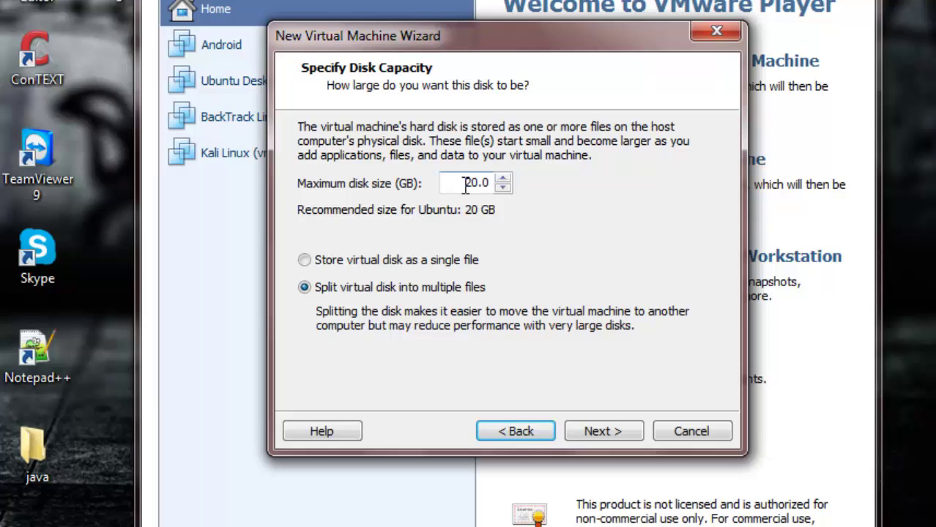
pyautogui.click(332, 263)
pyautogui.click(460, 182)
pyautogui.moveTo(460, 182); pyautogui.dragTo(498, 183)
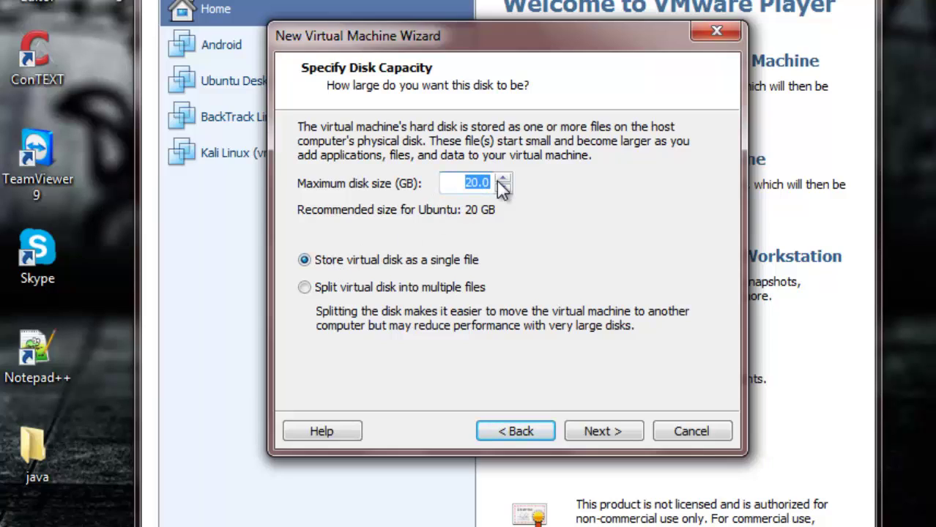
pyautogui.click(388, 293)
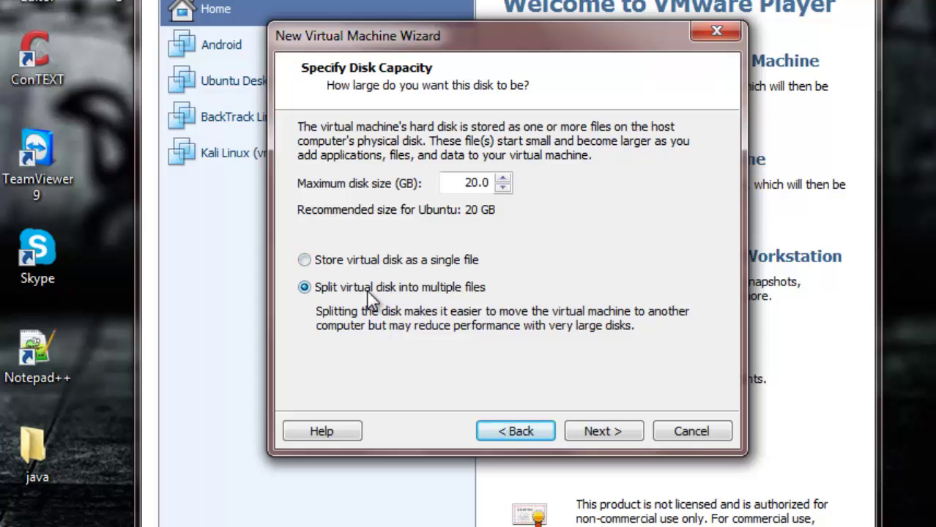
pyautogui.click(601, 432)
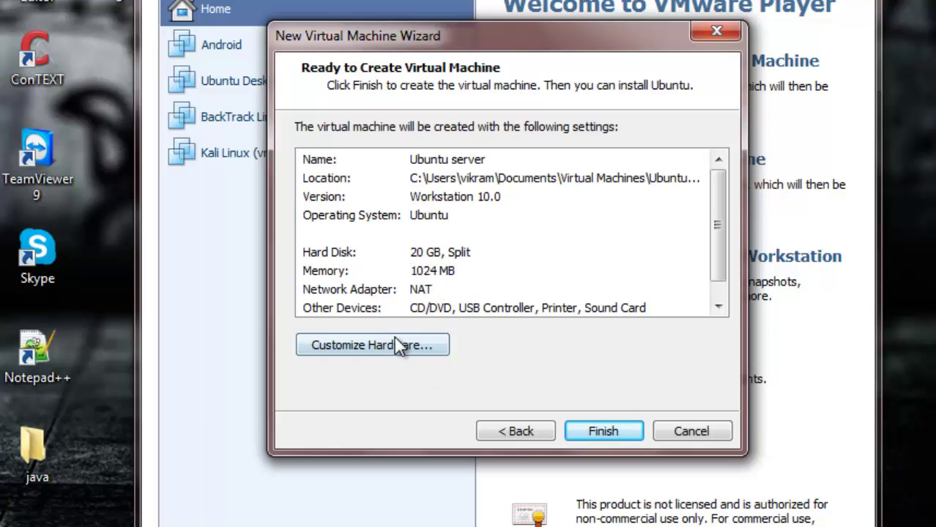
pyautogui.click(596, 431)
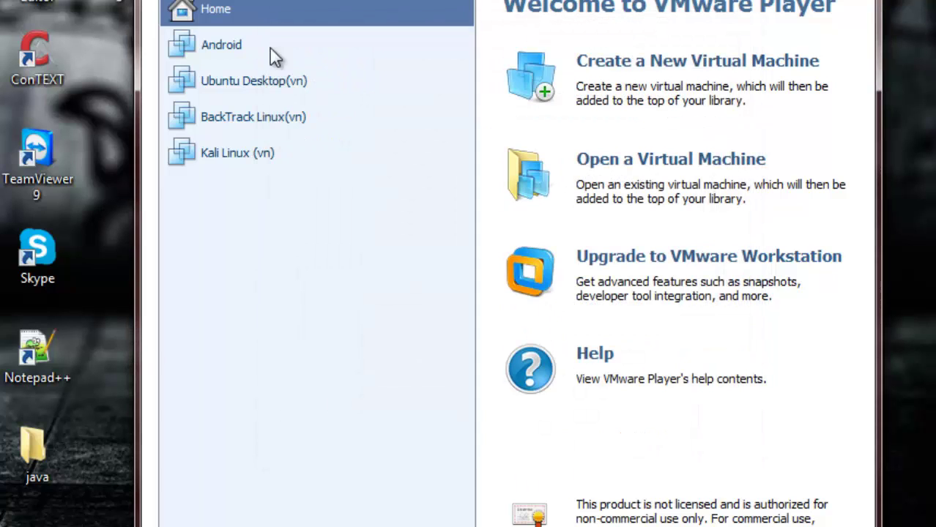
# Step: Select the Ubuntu server VM in the library and open its Virtual Machine Settings
pyautogui.click(271, 45)
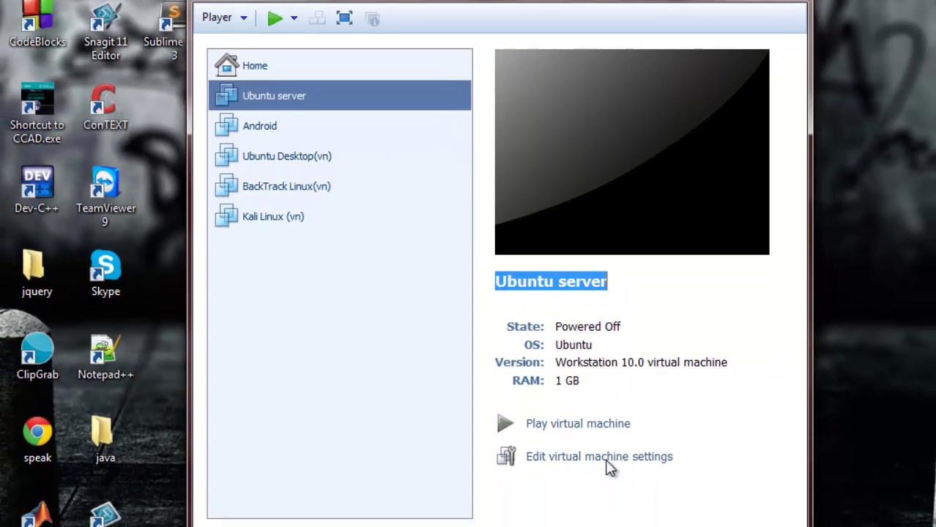
pyautogui.click(607, 460)
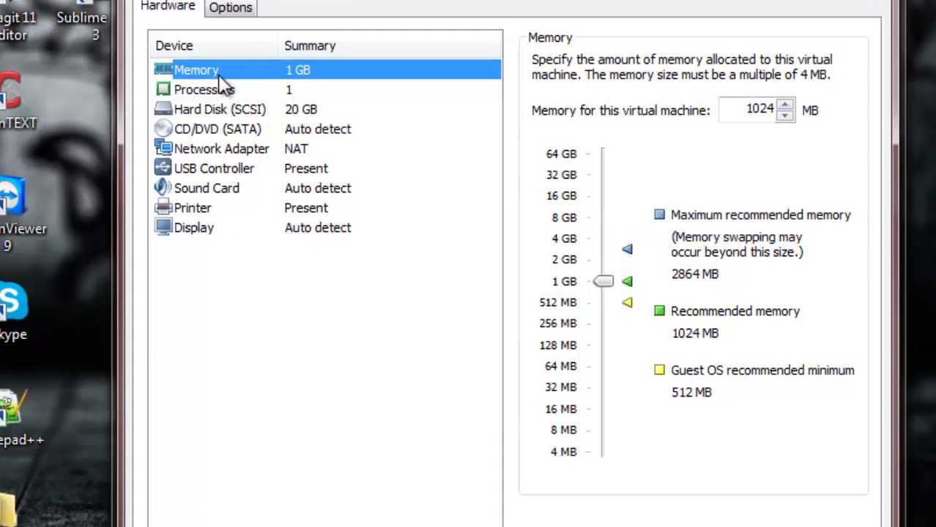
# Step: Set the CD/DVD drive to ISO D:\software\ubuntu\ubuntu-12.04.3-server-amd64
pyautogui.click(224, 115)
pyautogui.click(210, 129)
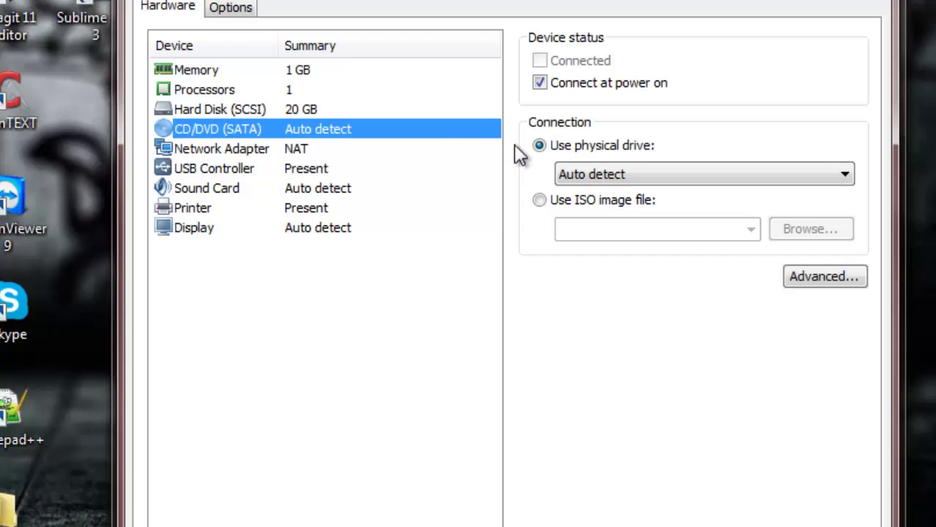
pyautogui.click(561, 207)
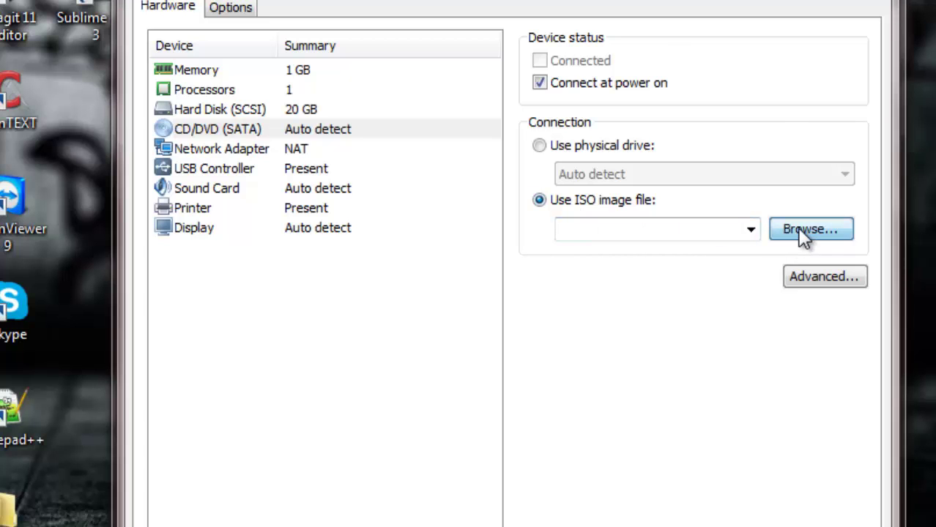
pyautogui.click(798, 229)
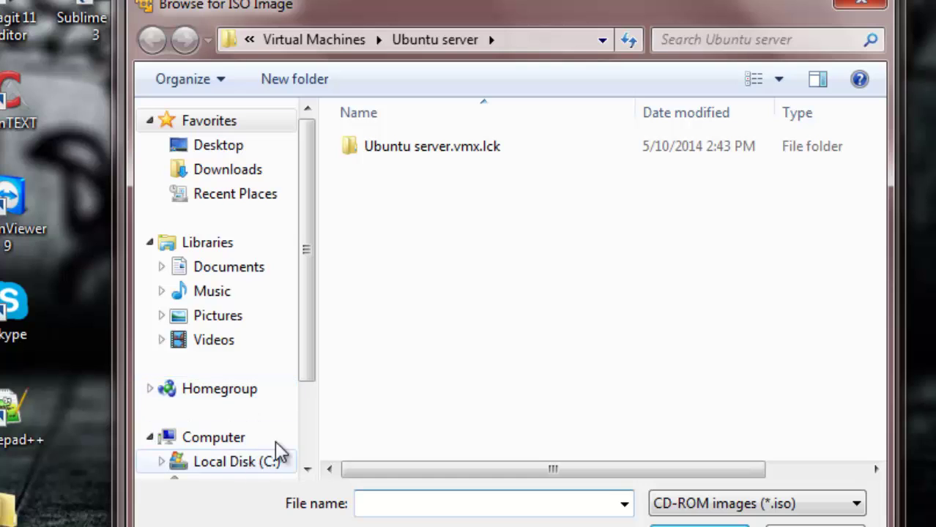
pyautogui.scroll(-3, 311, 403)
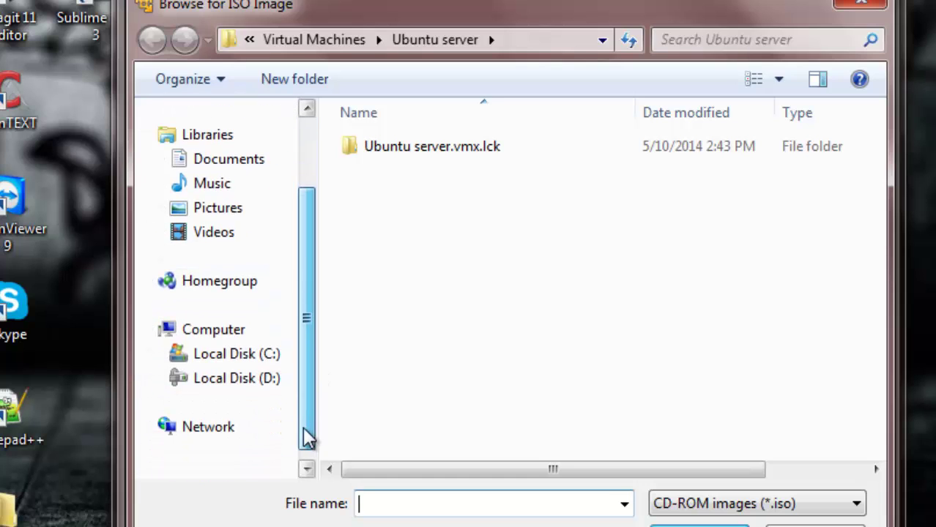
pyautogui.click(249, 380)
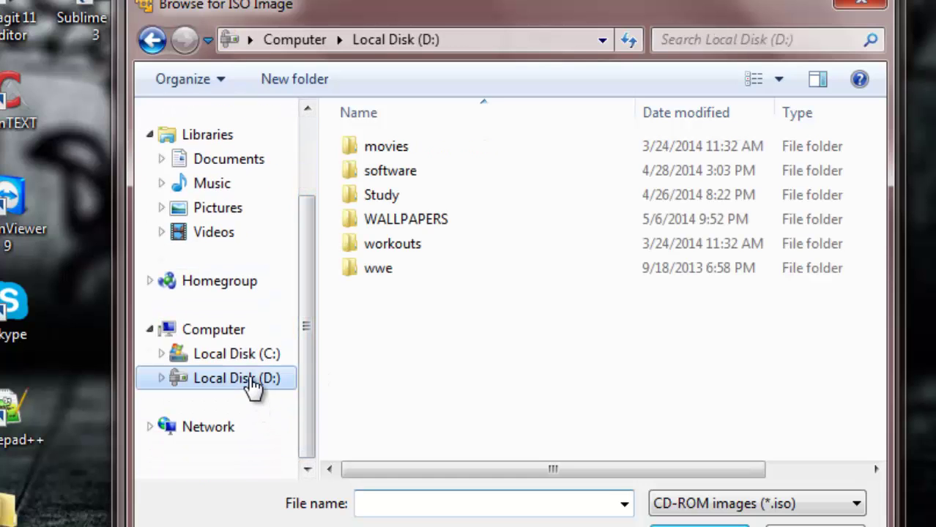
pyautogui.doubleClick(388, 175)
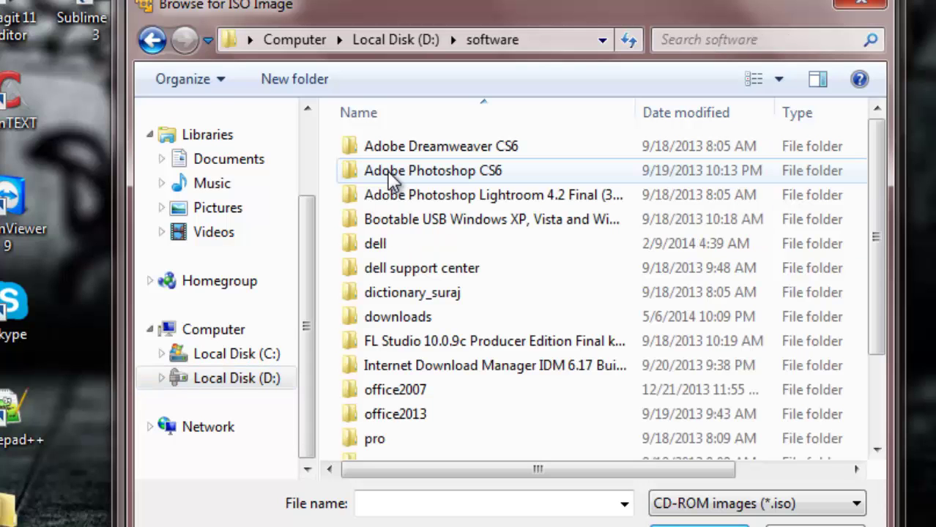
pyautogui.scroll(-2, 391, 410)
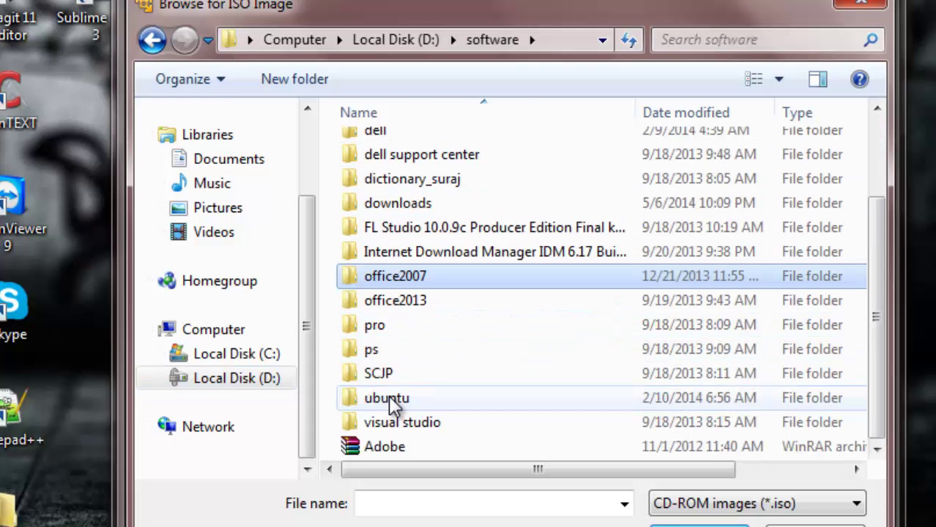
pyautogui.doubleClick(393, 399)
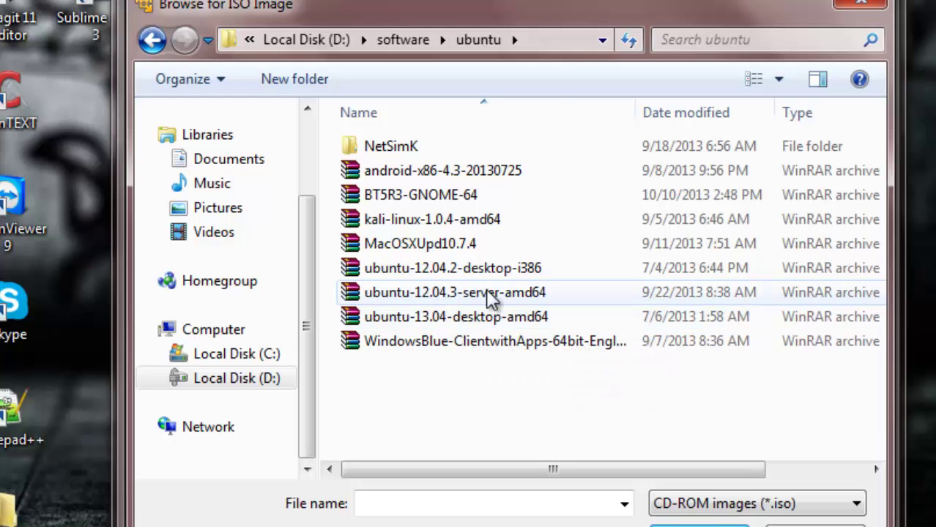
pyautogui.doubleClick(402, 296)
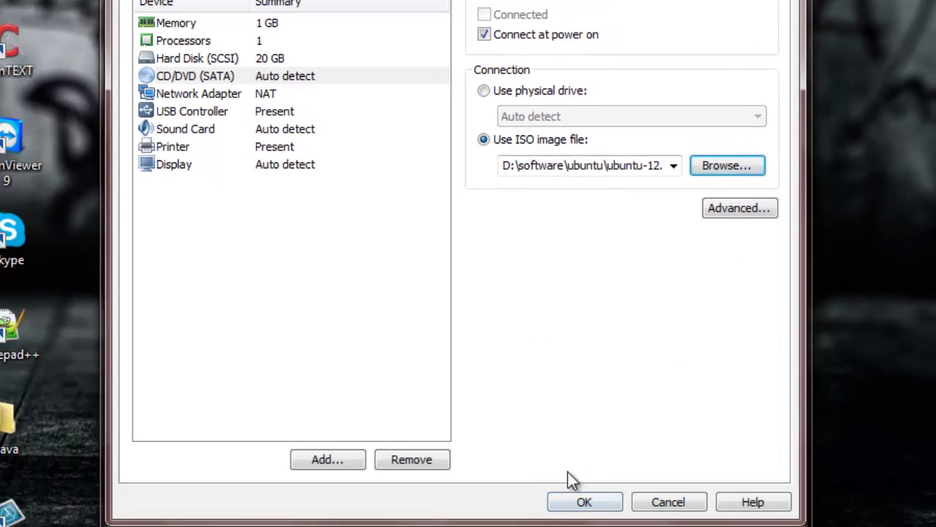
# Step: Save the settings, power on the Ubuntu server VM full screen, and choose English as boot language
pyautogui.click(589, 501)
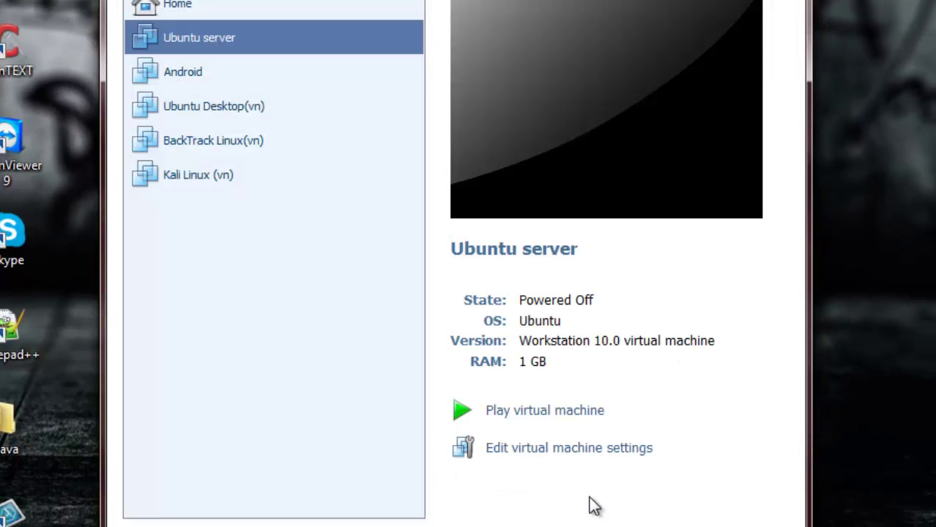
pyautogui.click(542, 412)
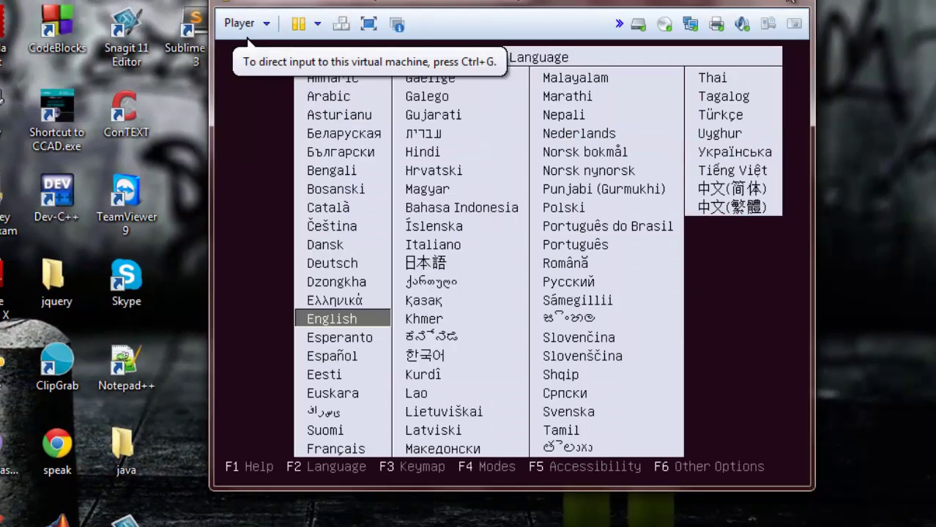
pyautogui.hotkey('ctrl', 'alt', 'Return')
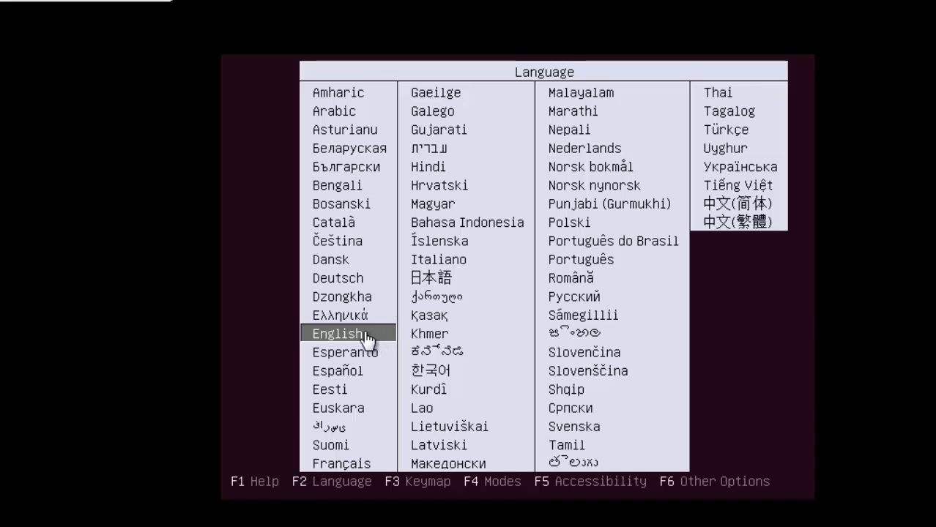
pyautogui.click(366, 340)
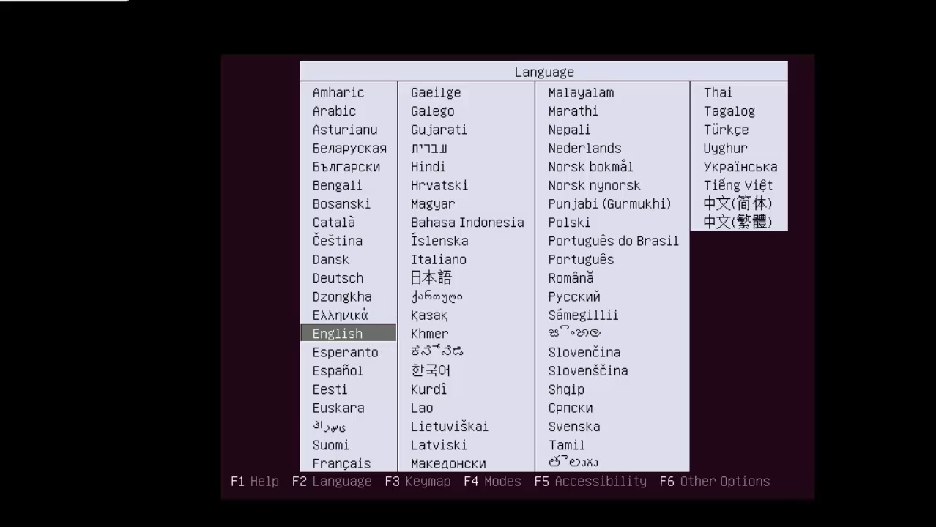
pyautogui.press('Return')
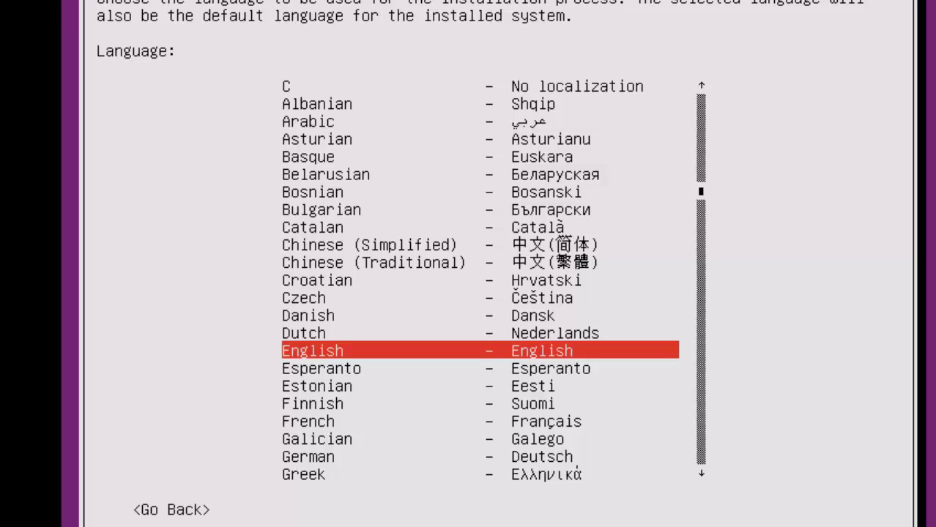
# Step: Choose English language, United States location, skip keyboard detection, and use the English (US) layout
pyautogui.press('Return')
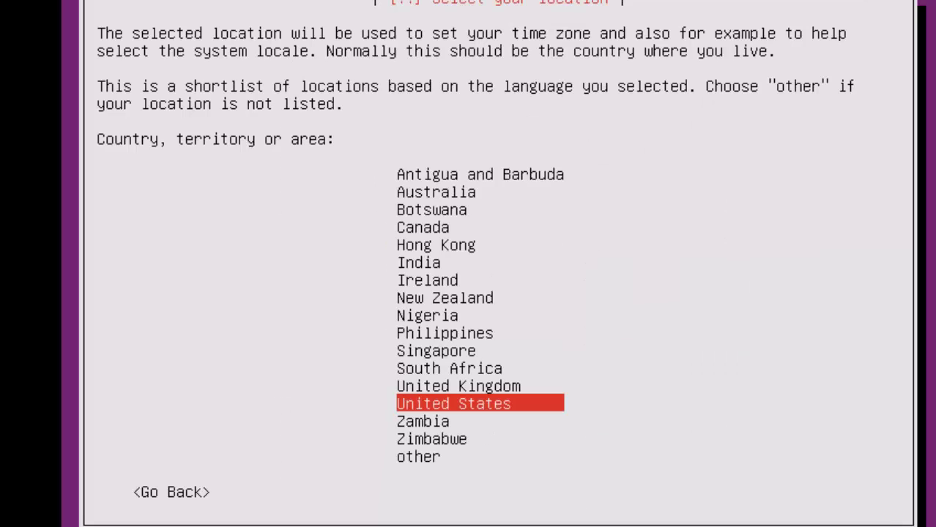
pyautogui.press('Return')
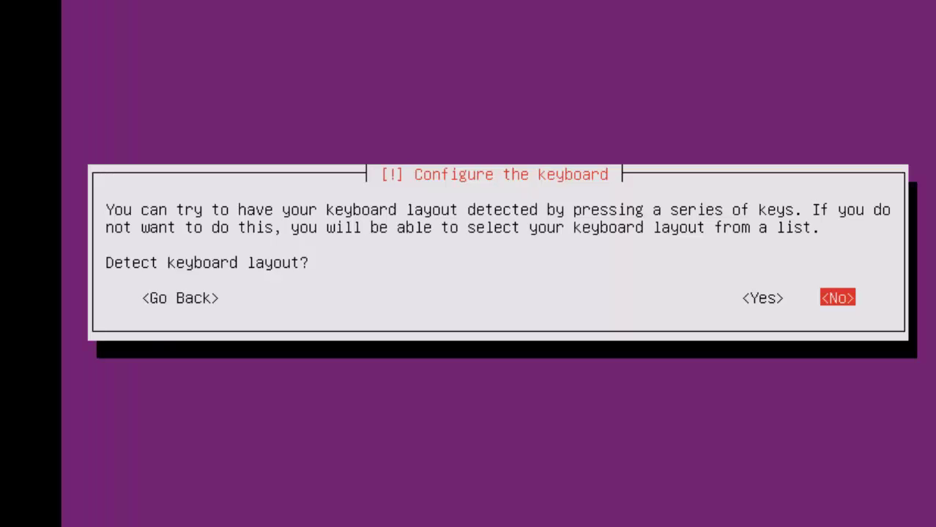
pyautogui.press('Return')
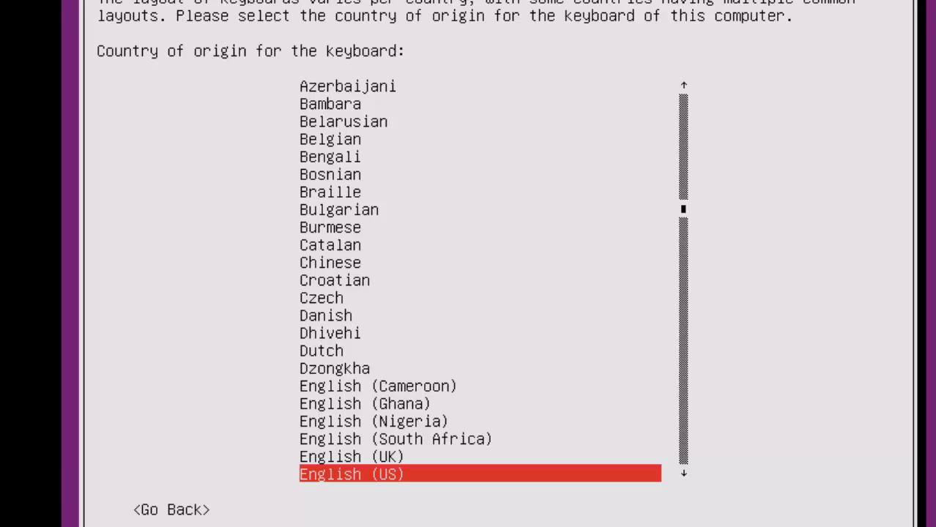
pyautogui.press('Return')
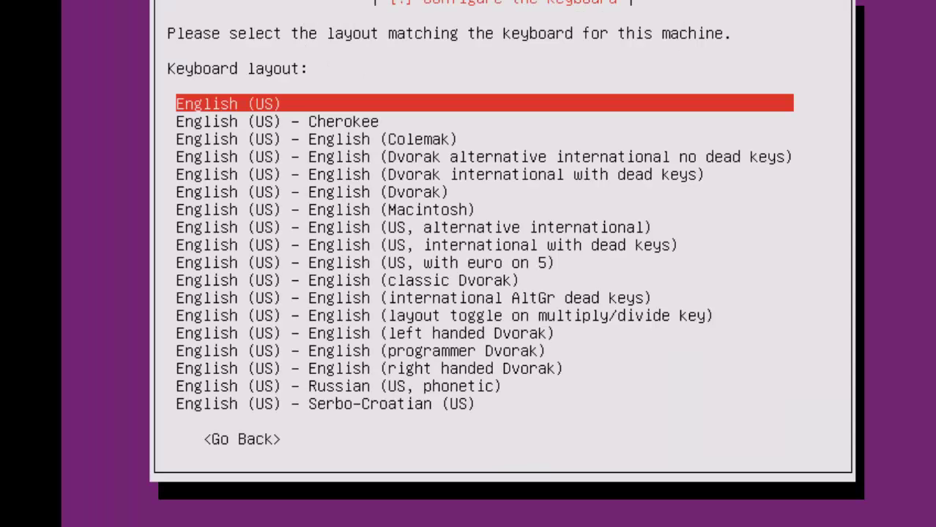
pyautogui.press('Return')
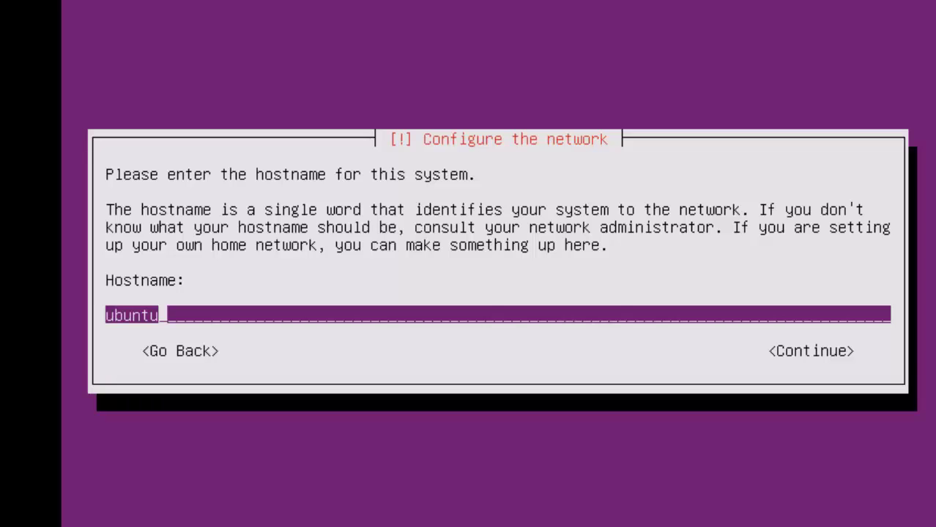
# Step: Keep hostname 'ubuntu', enter the new user's full name, and accept the suggested username
pyautogui.press('Return')
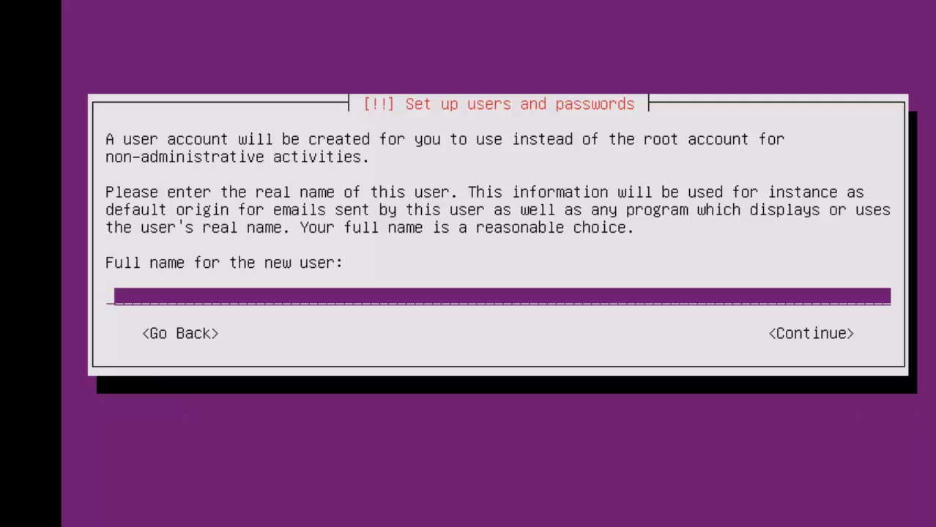
pyautogui.write('tpn')
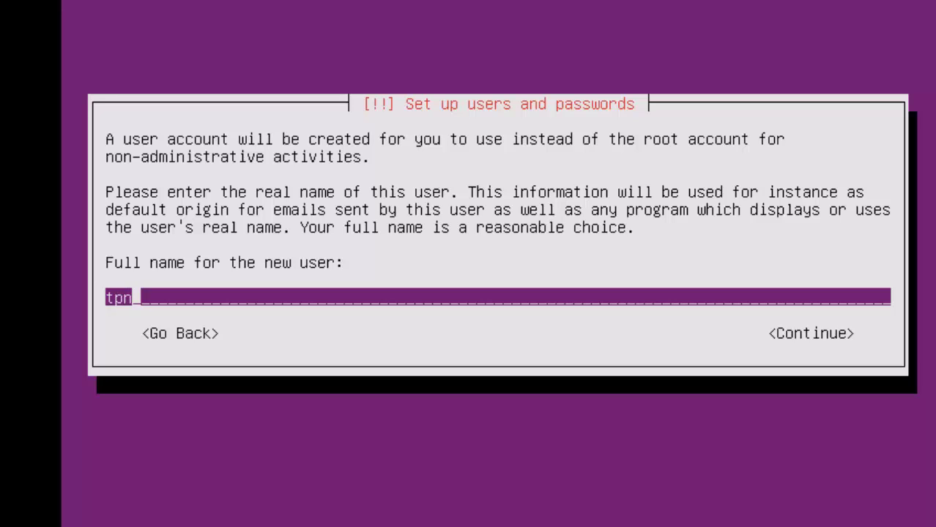
pyautogui.press('Tab')
pyautogui.press('Return')
pyautogui.press('Tab')
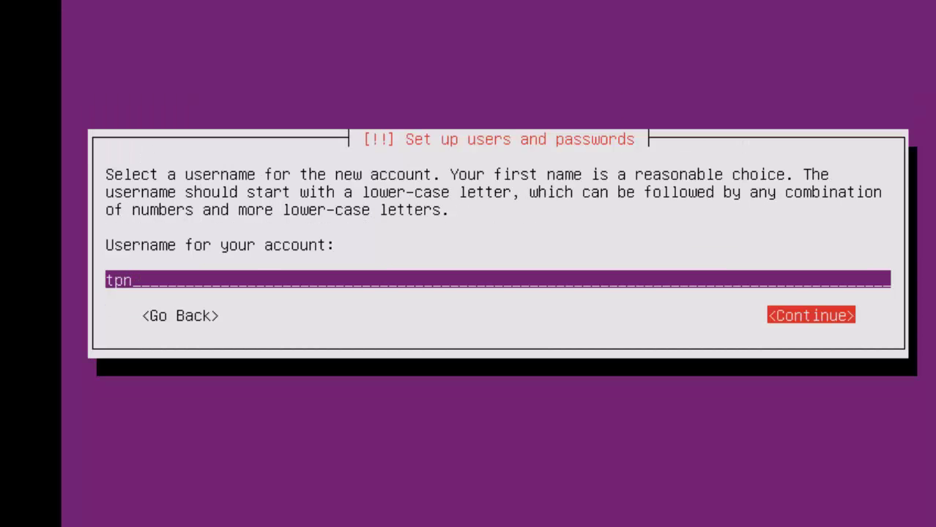
pyautogui.press('Return')
# Step: Enter the user's short password and re-enter it to confirm
pyautogui.press('Tab')
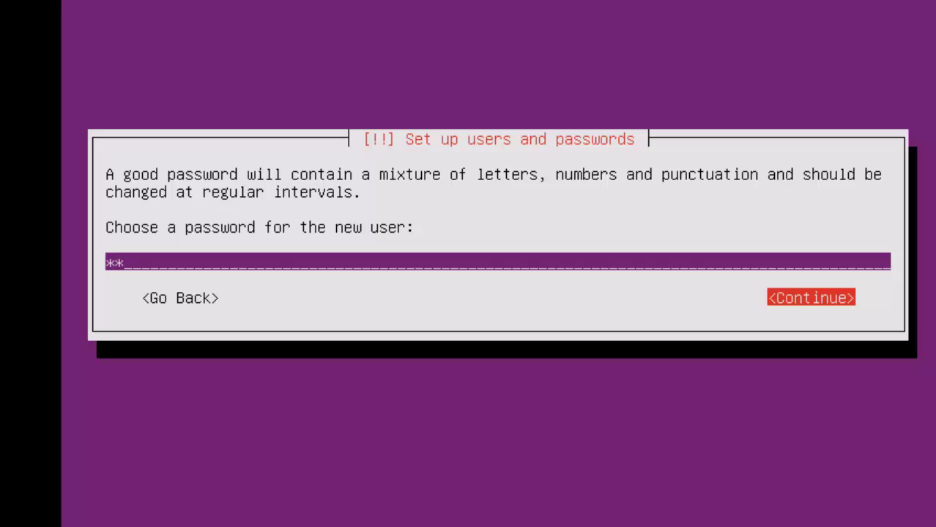
pyautogui.press('Return')
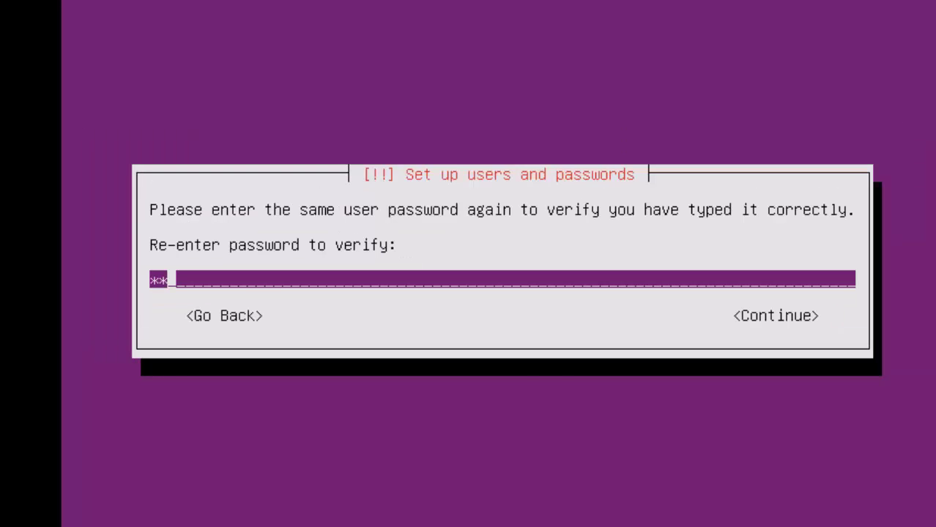
pyautogui.press('Tab')
pyautogui.press('Return')
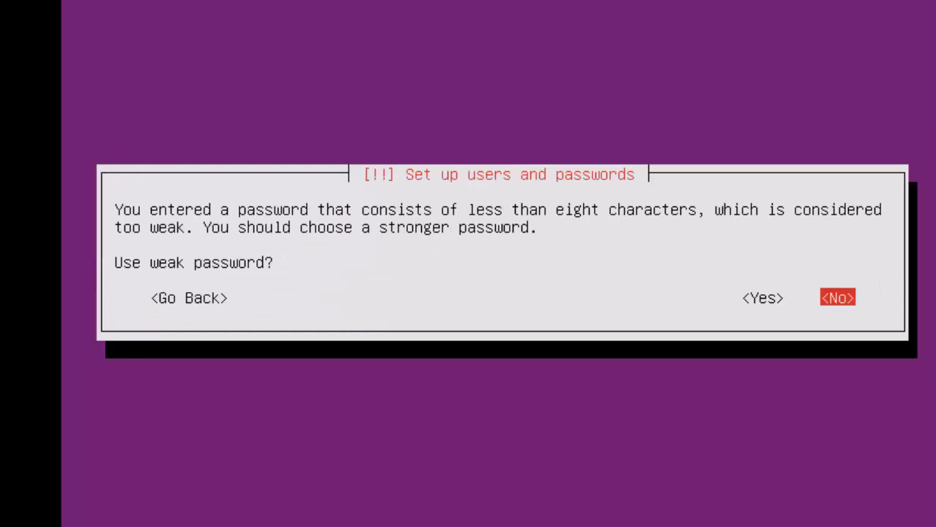